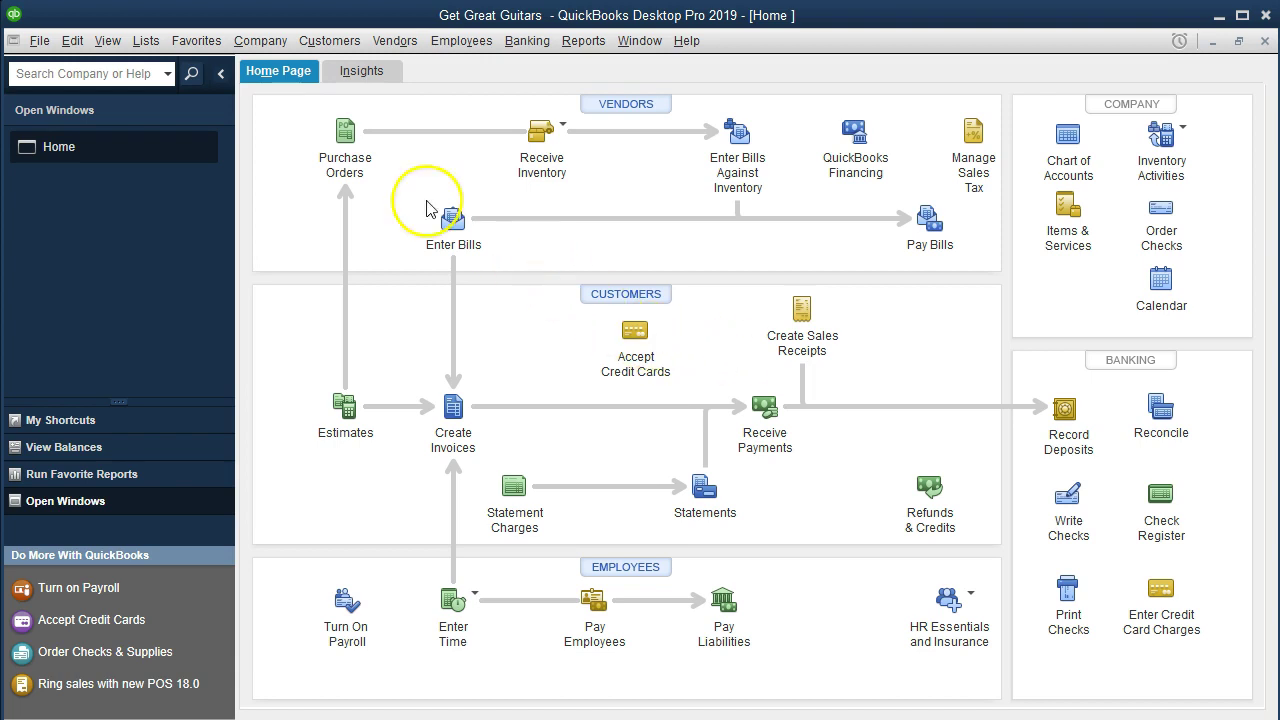
# - Open the Item List, view the commands available for its items, and close the list
pyautogui.click(145, 45)
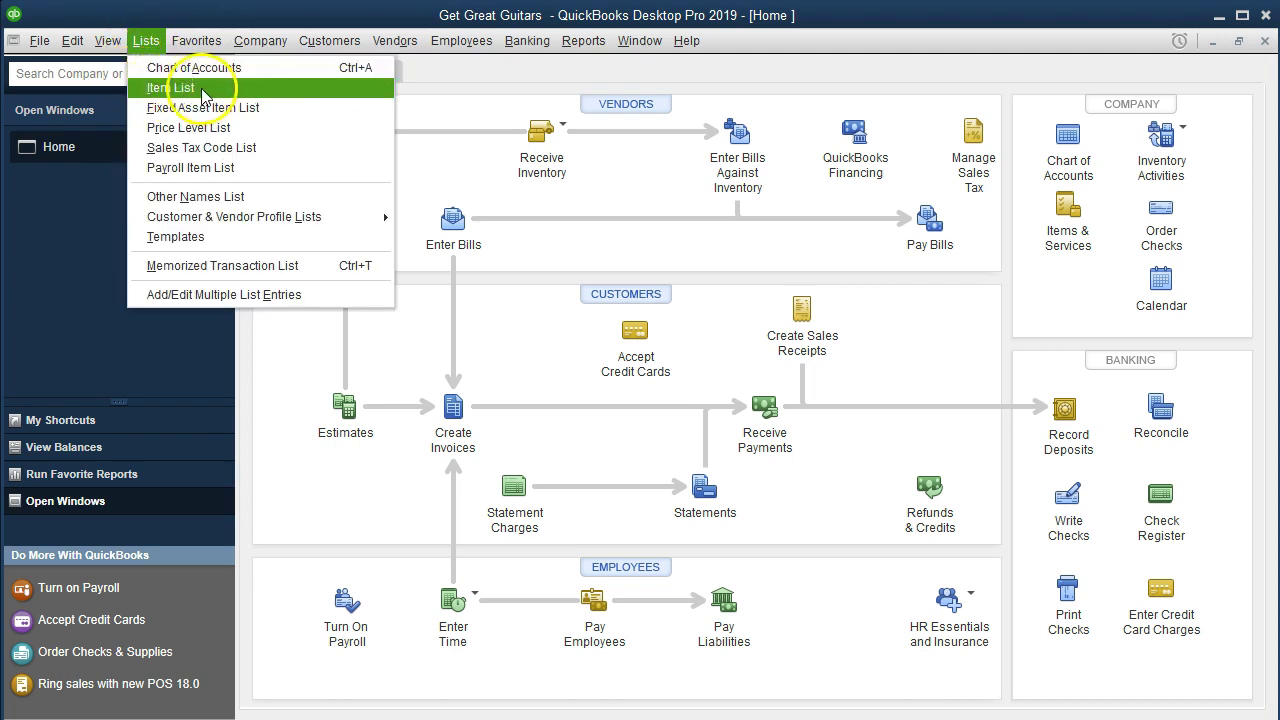
pyautogui.click(157, 87)
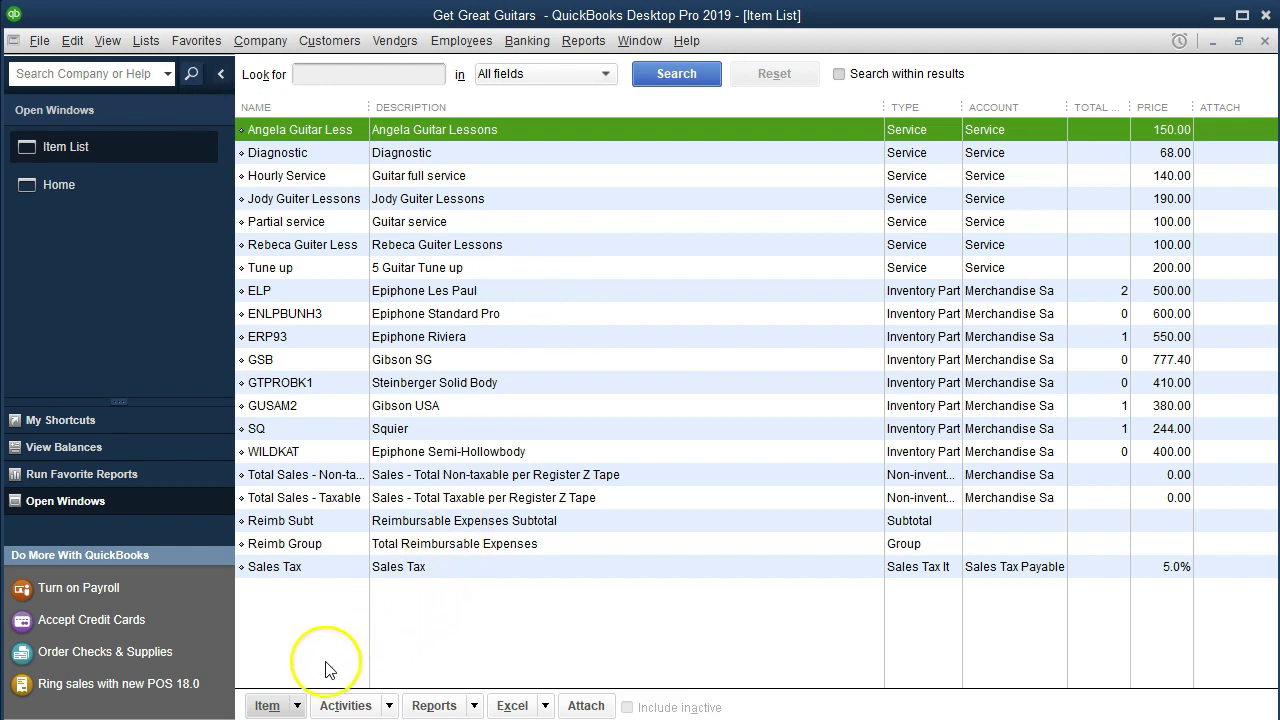
pyautogui.click(296, 705)
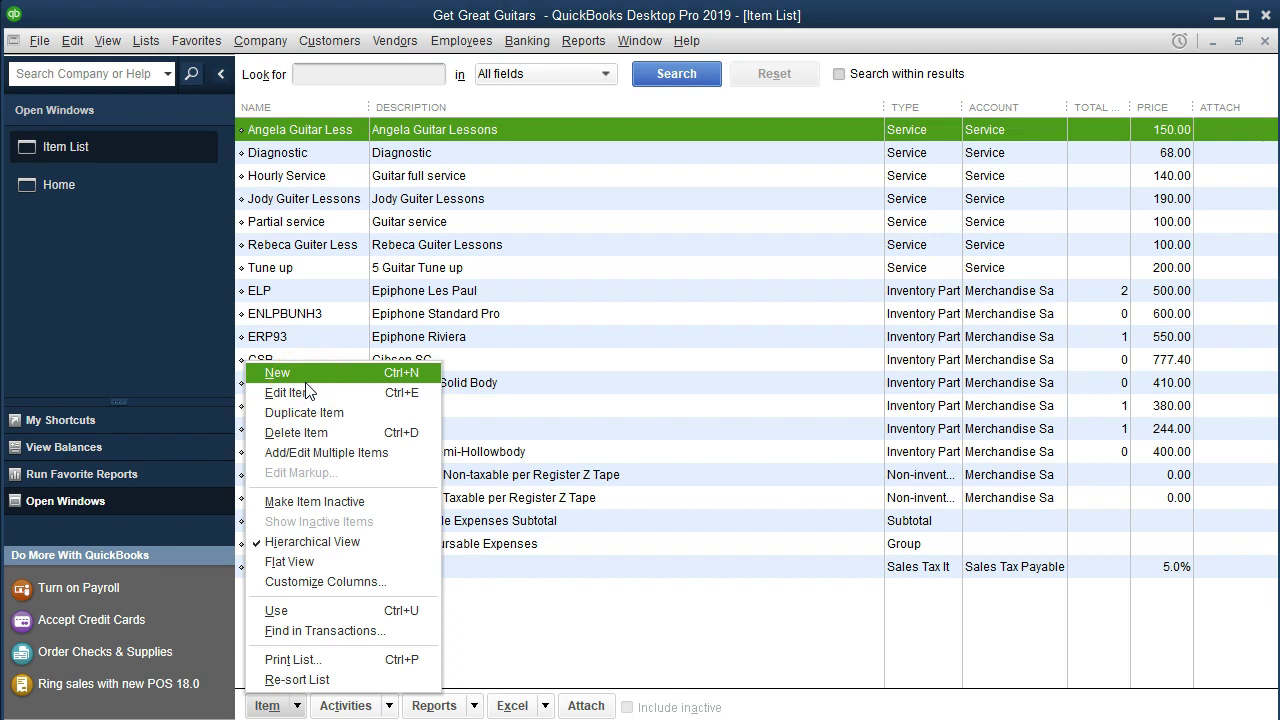
pyautogui.click(330, 412)
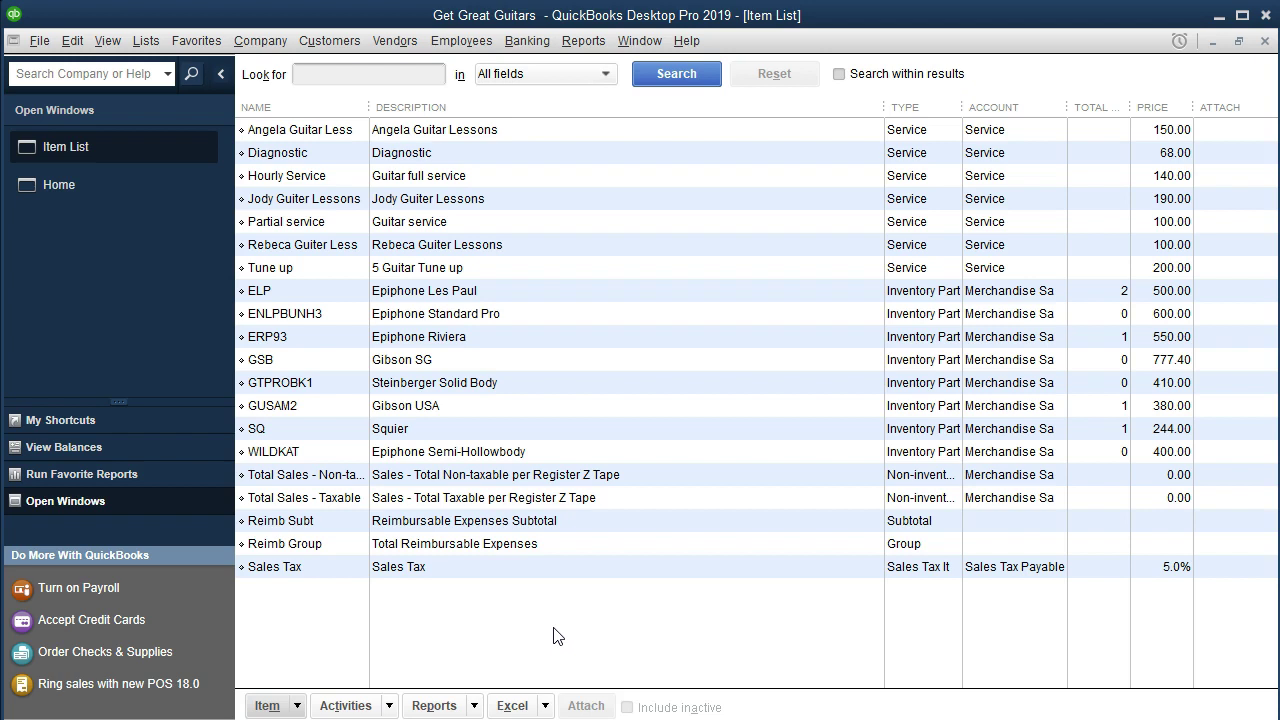
pyautogui.click(1265, 42)
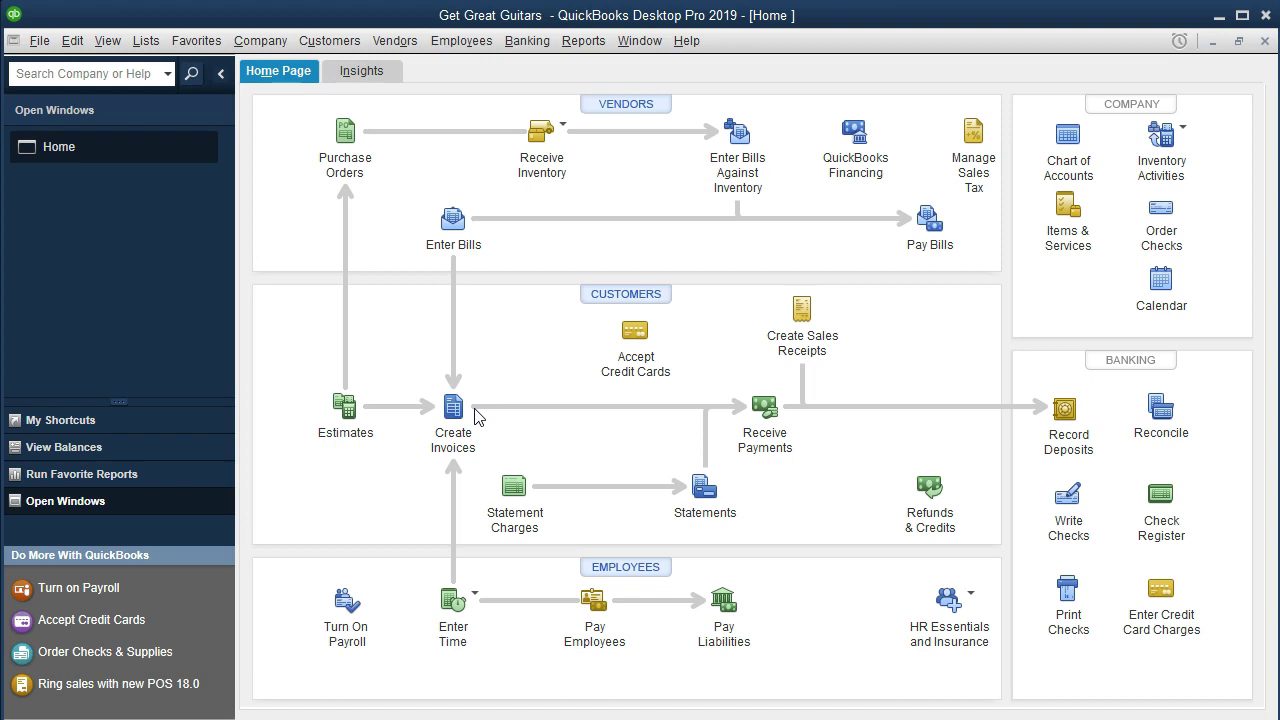
# - Create a sales receipt for the customer Music Stuff Store with check as the payment method
pyautogui.click(806, 313)
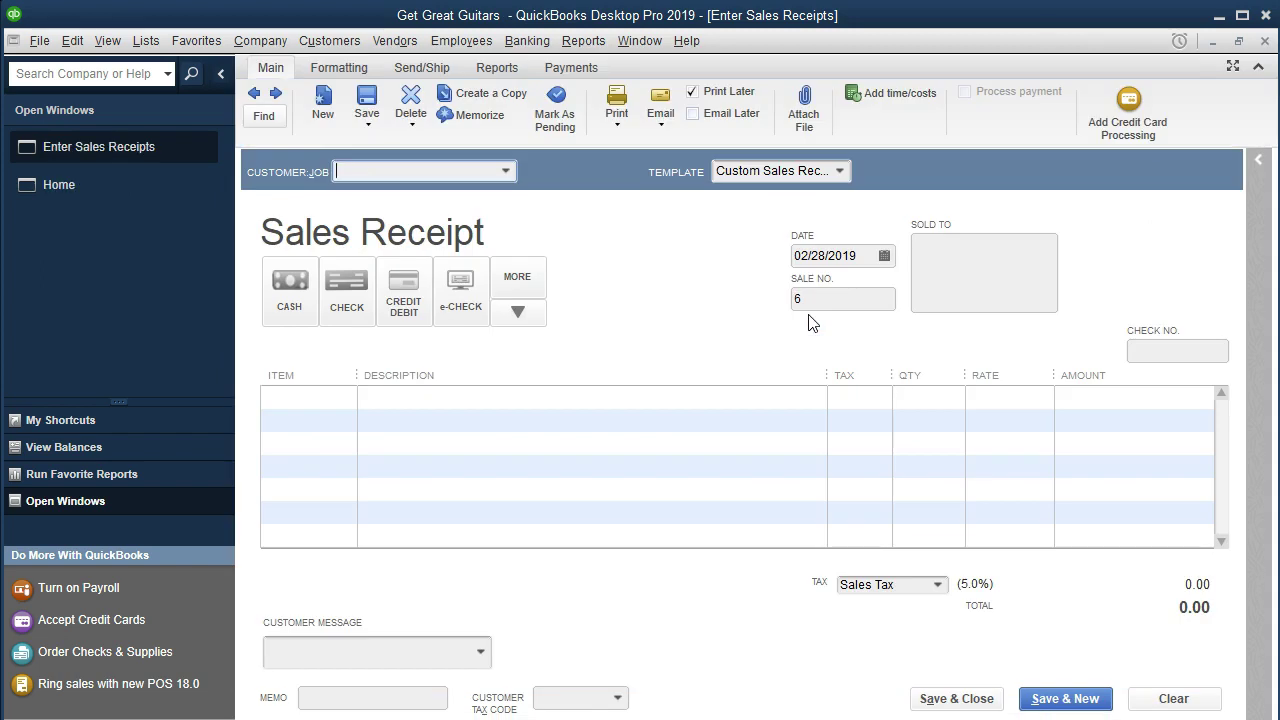
pyautogui.click(508, 172)
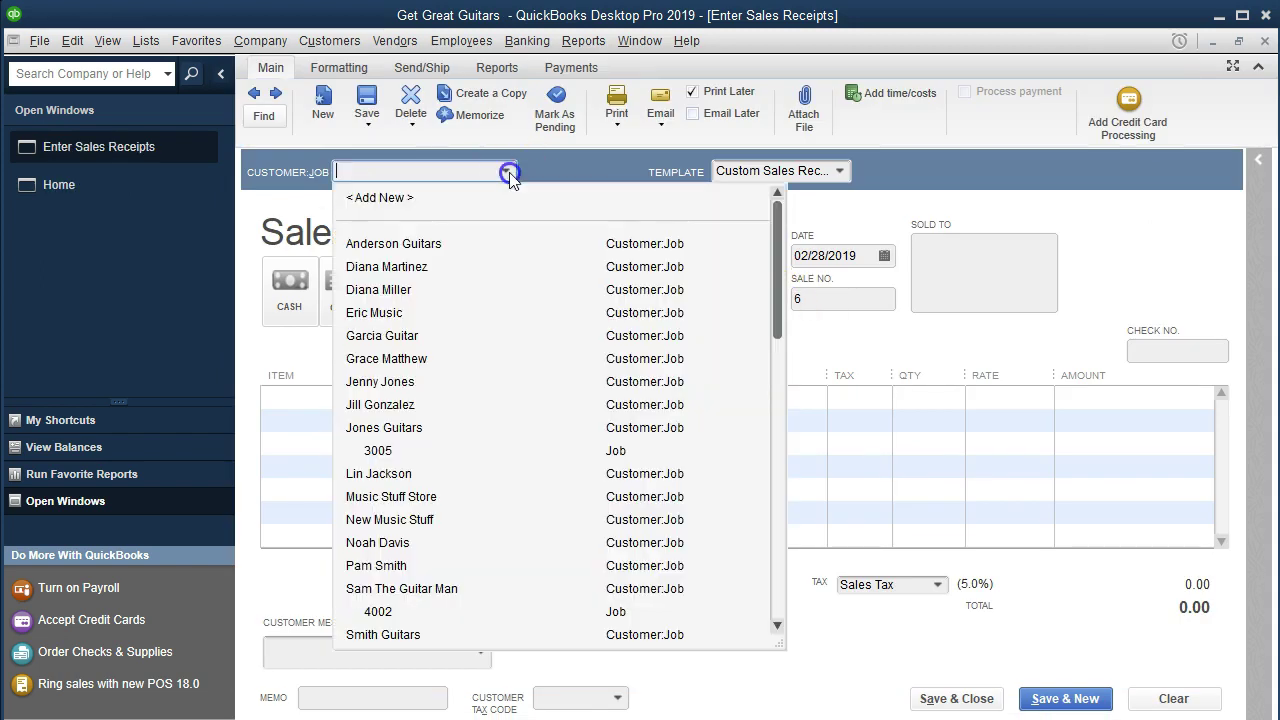
pyautogui.click(430, 497)
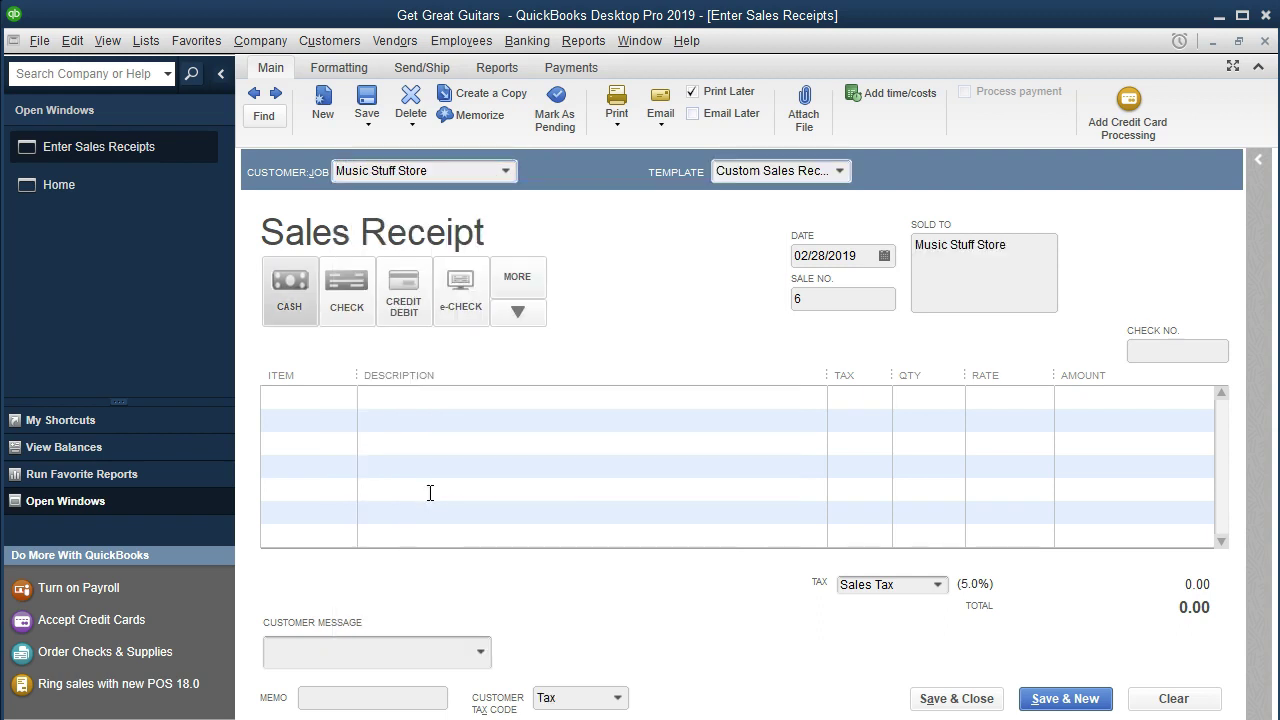
pyautogui.click(361, 317)
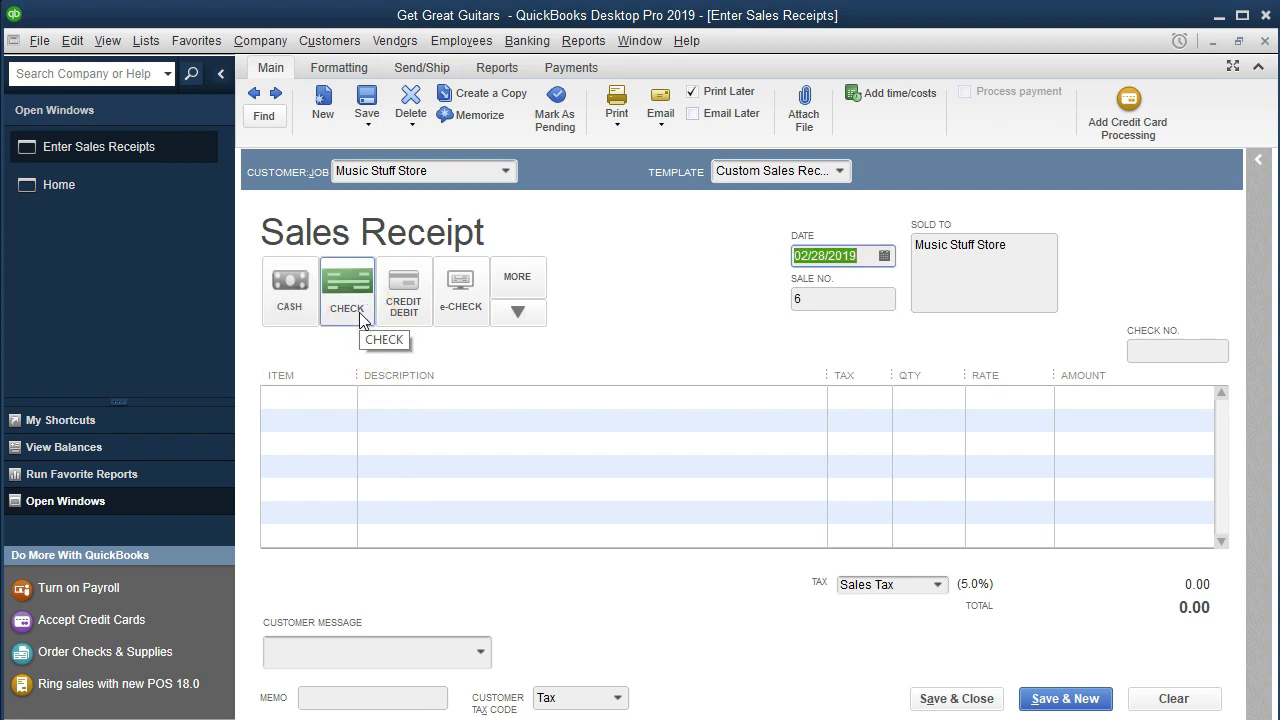
# - Keep the receipt's date and sale number, and enter 6472 as the check number
pyautogui.press('Tab')
pyautogui.press('Tab')
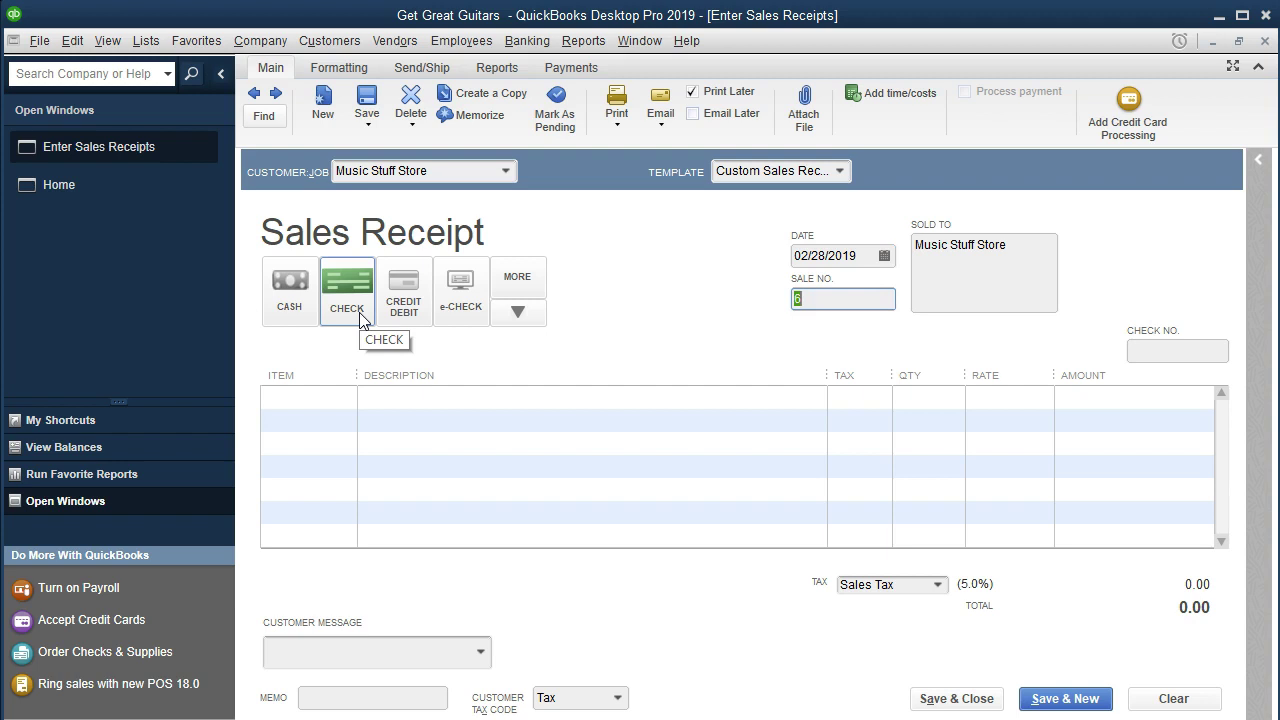
pyautogui.press('Tab')
pyautogui.press('Tab')
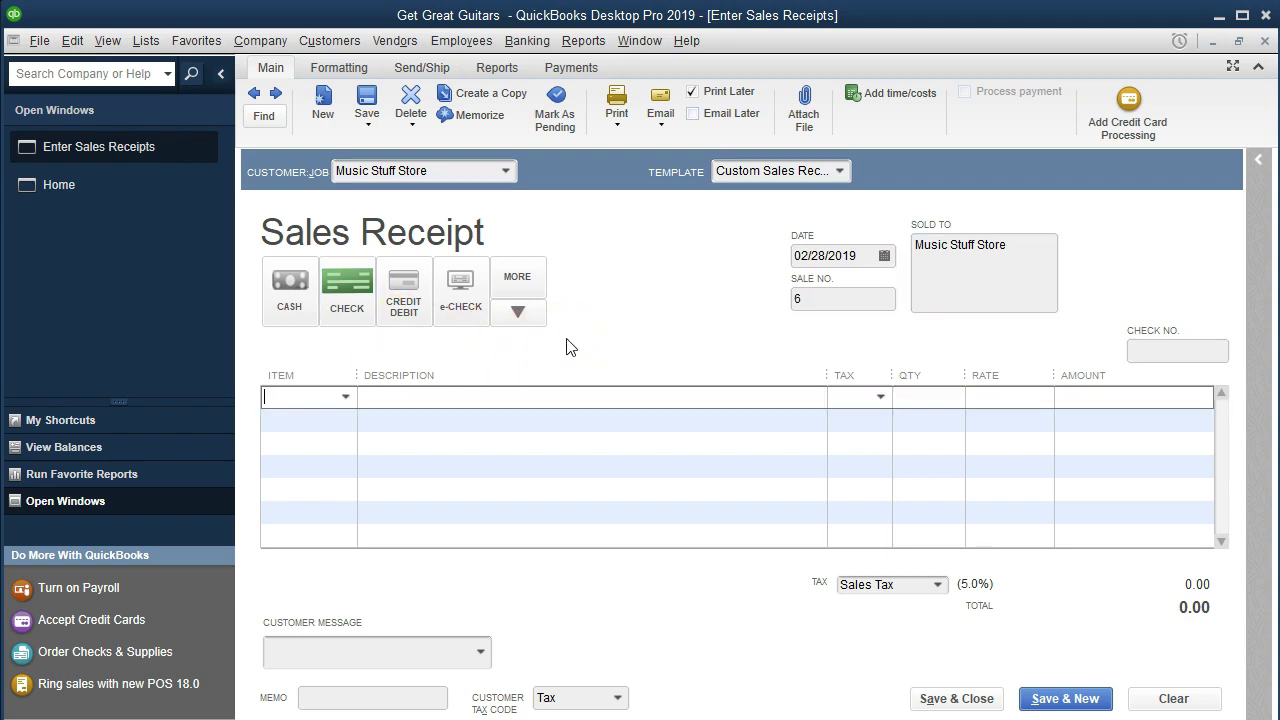
pyautogui.click(1150, 350)
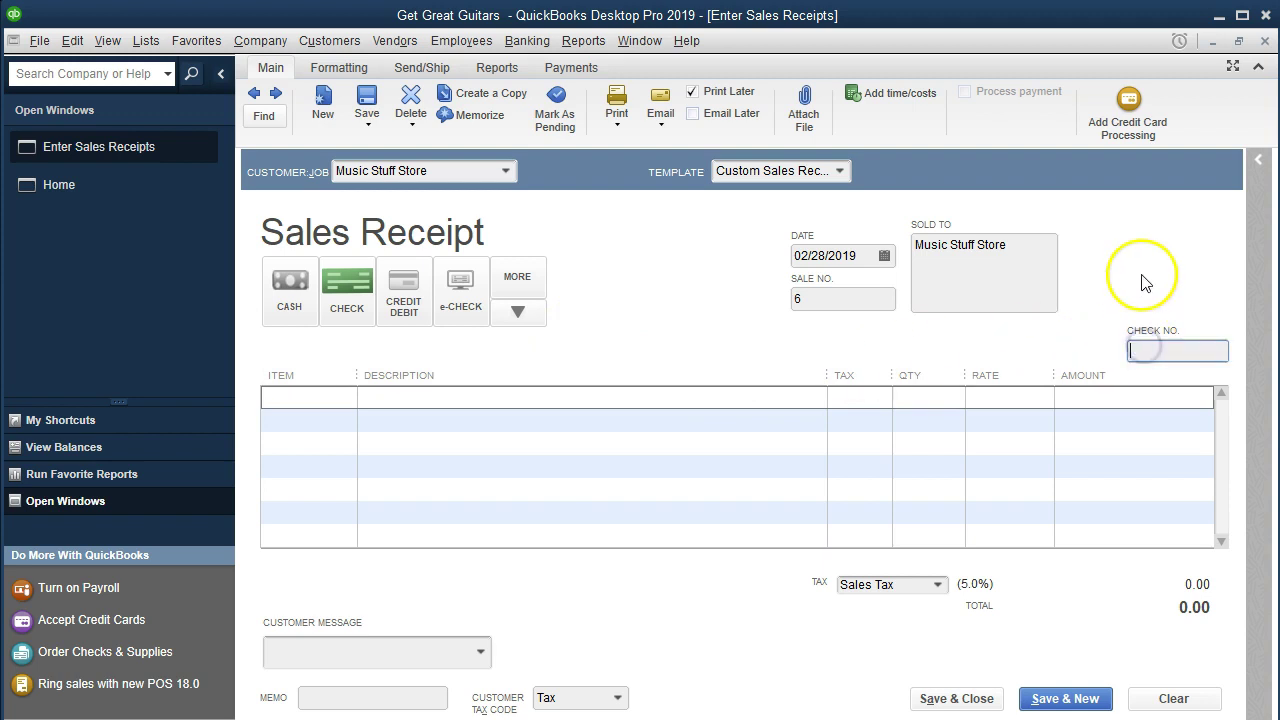
pyautogui.write('6472')
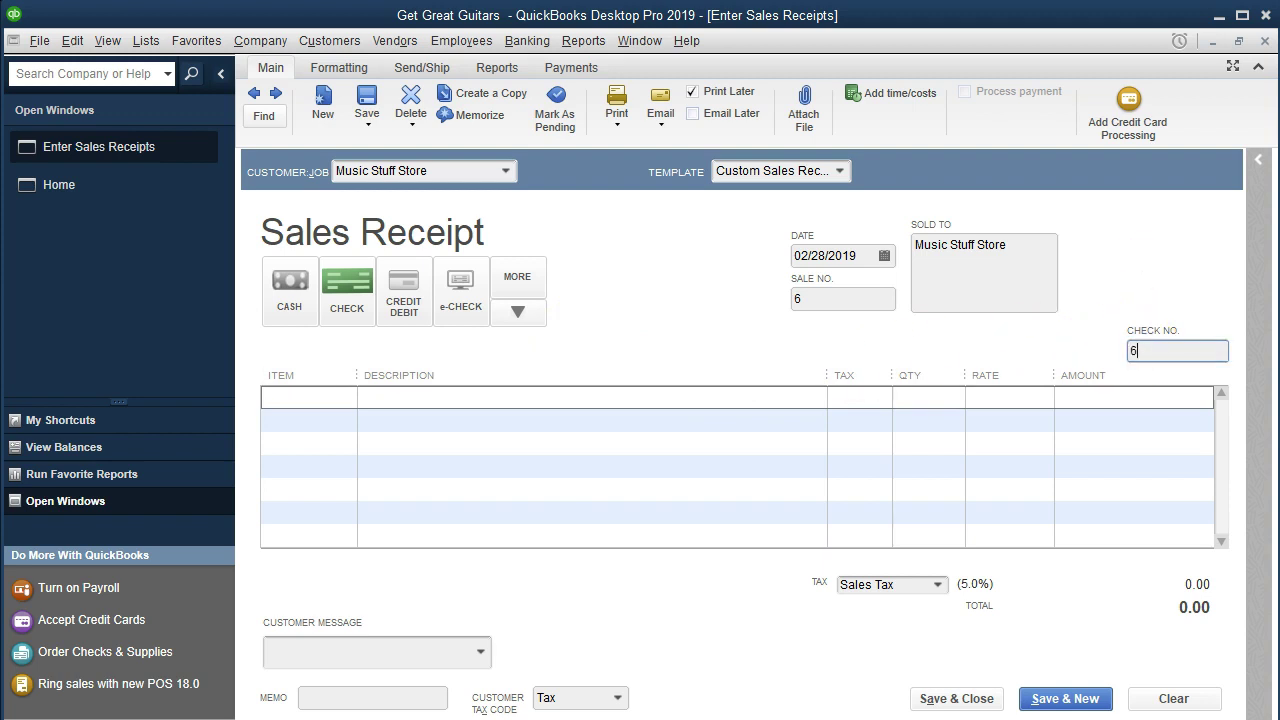
pyautogui.press('Tab')
# - Enter "Rent Mustic Equpment" as the item on the receipt's first line and agree to add it as a new item
pyautogui.click(345, 397)
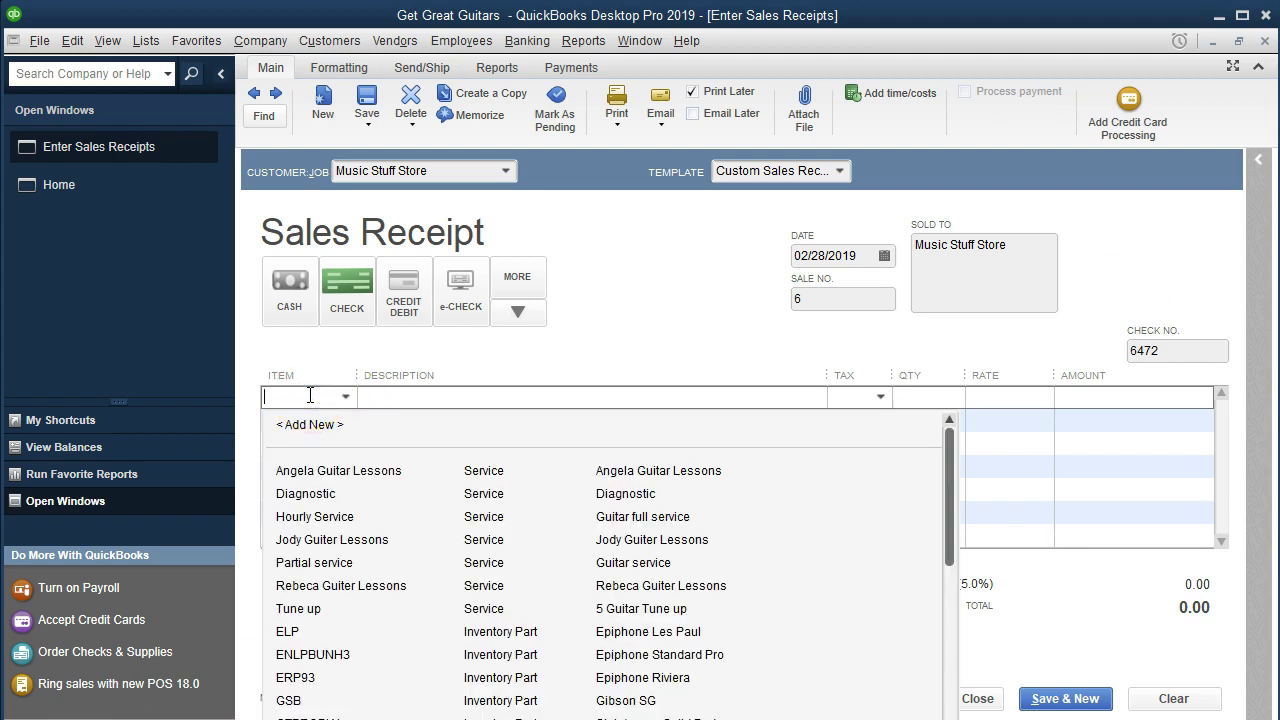
pyautogui.write('Rent')
pyautogui.write(' Music E')
pyautogui.write('quipment')
pyautogui.press('Tab')
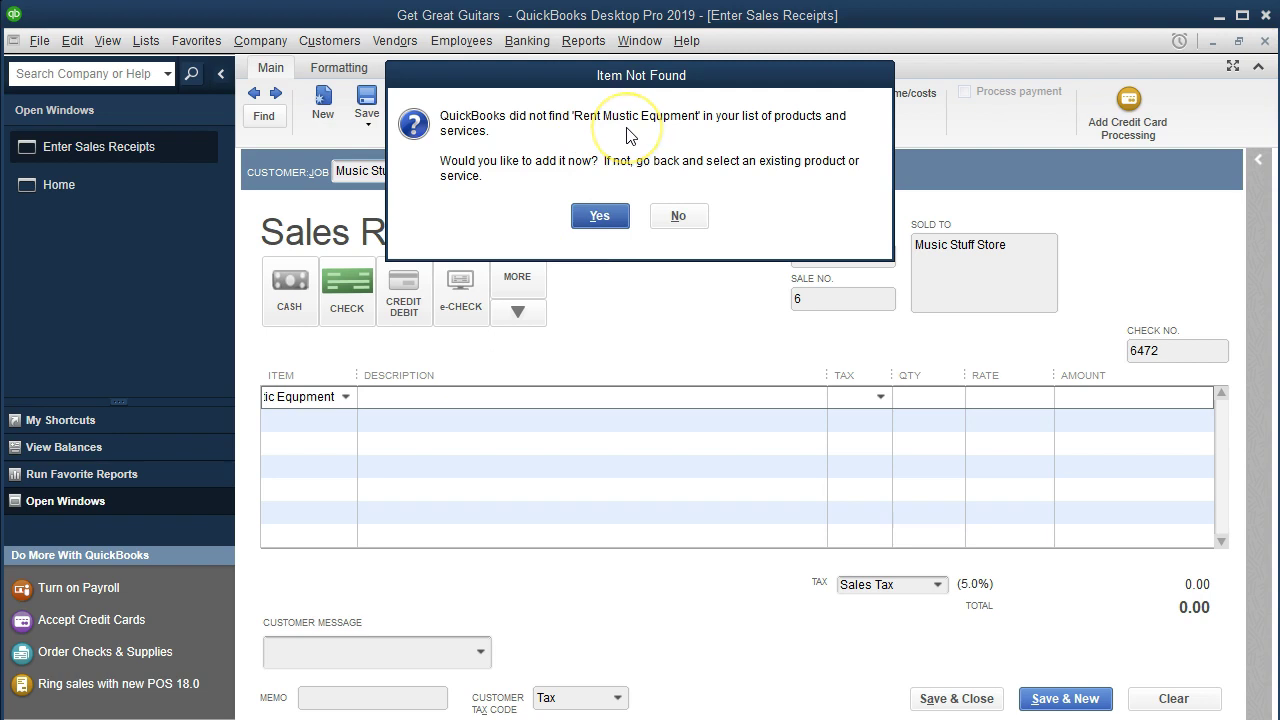
pyautogui.click(597, 216)
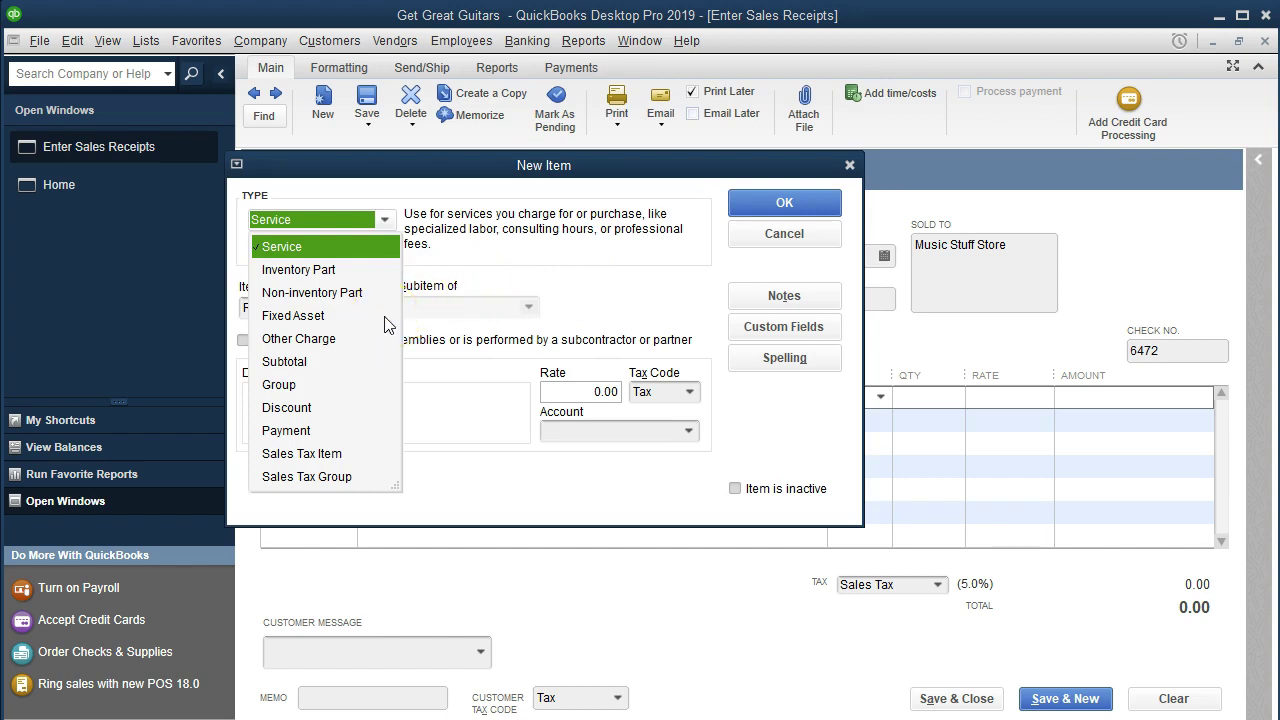
# - Keep the new item's type as Service and correct "Mustic" to "Music" in its name
pyautogui.press('Tab')
pyautogui.click(344, 307)
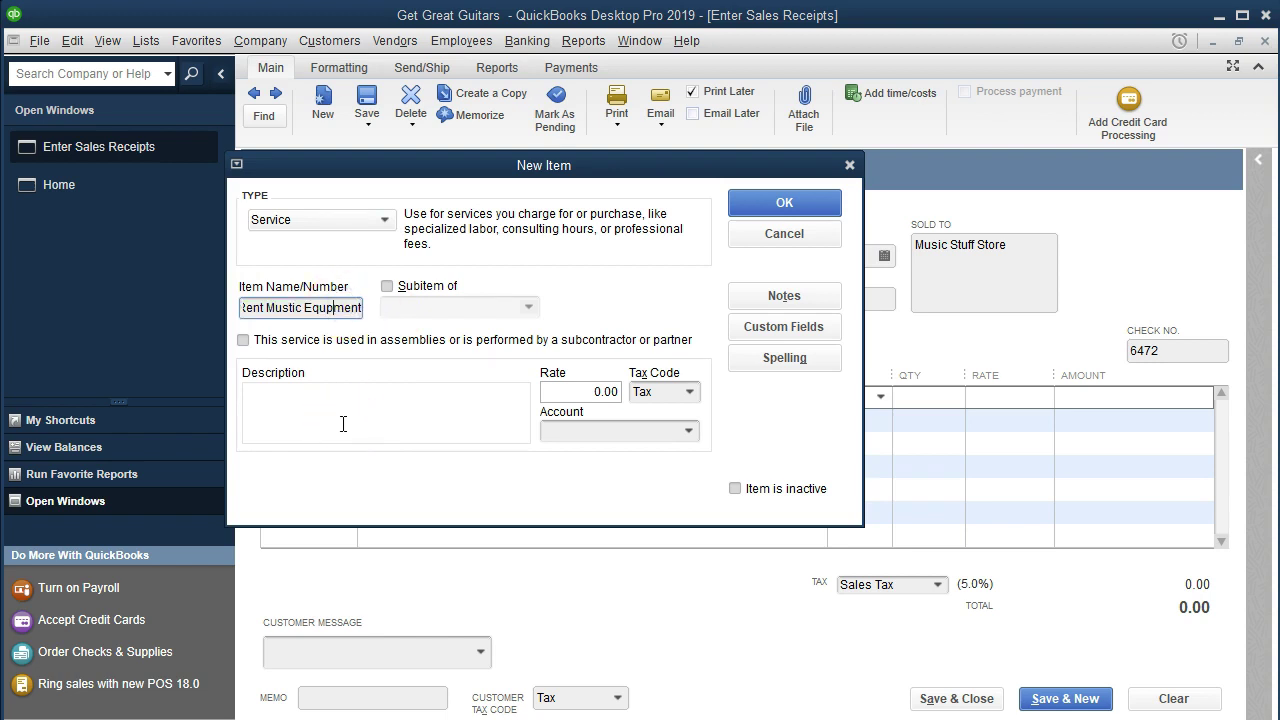
pyautogui.press('BackSpace')
pyautogui.press('Tab')
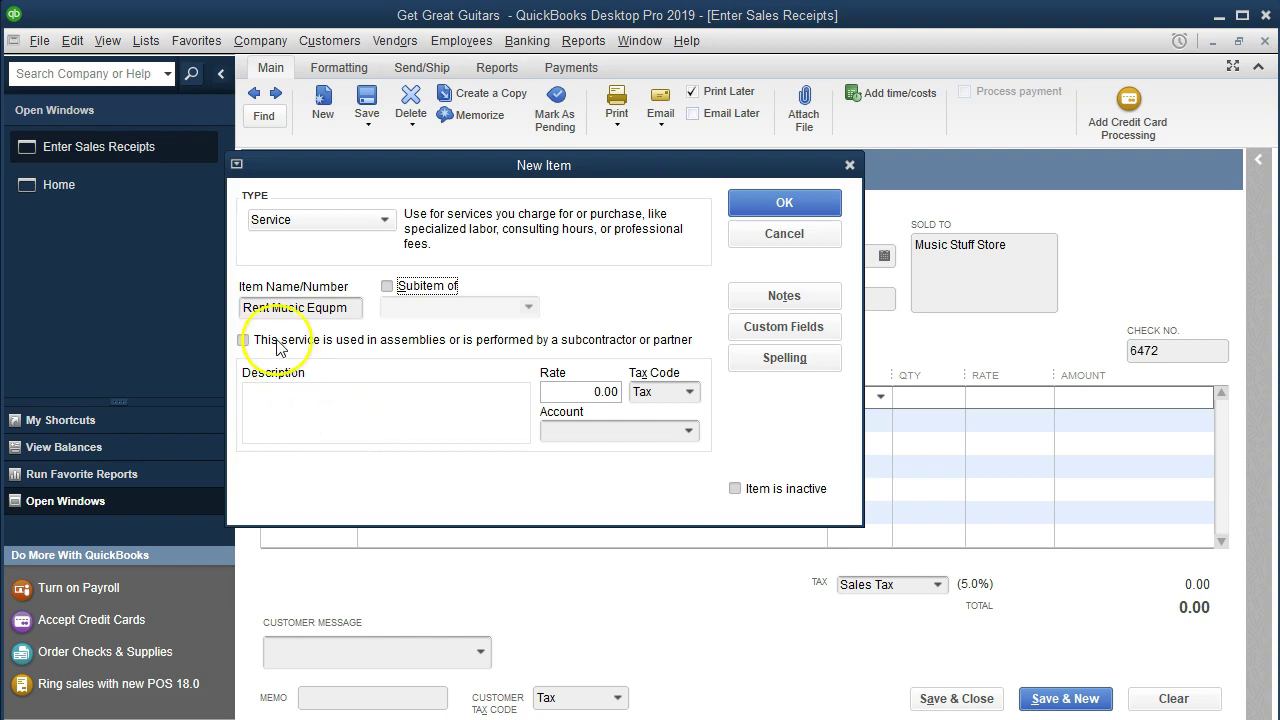
# - Copy the whole item name into the new item's description
pyautogui.moveTo(245, 307); pyautogui.dragTo(428, 307)
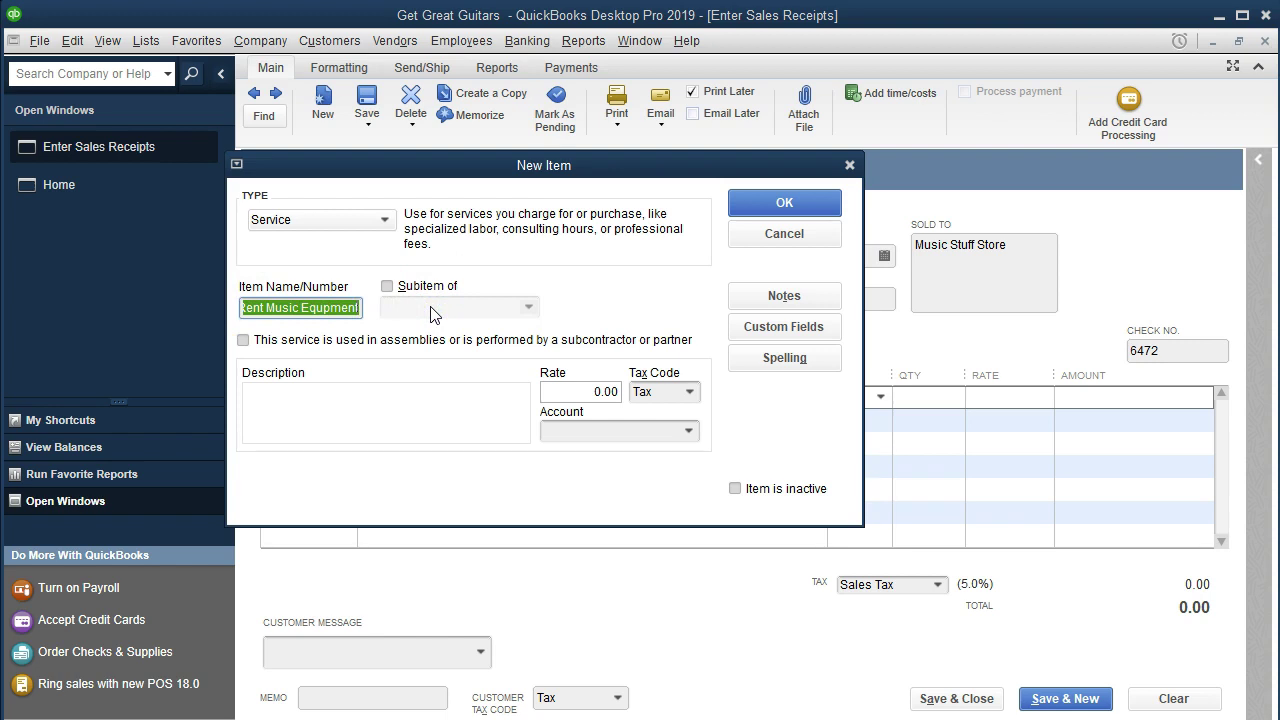
pyautogui.hotkey('ctrl', 'c')
pyautogui.click(370, 423)
pyautogui.hotkey('ctrl', 'v')
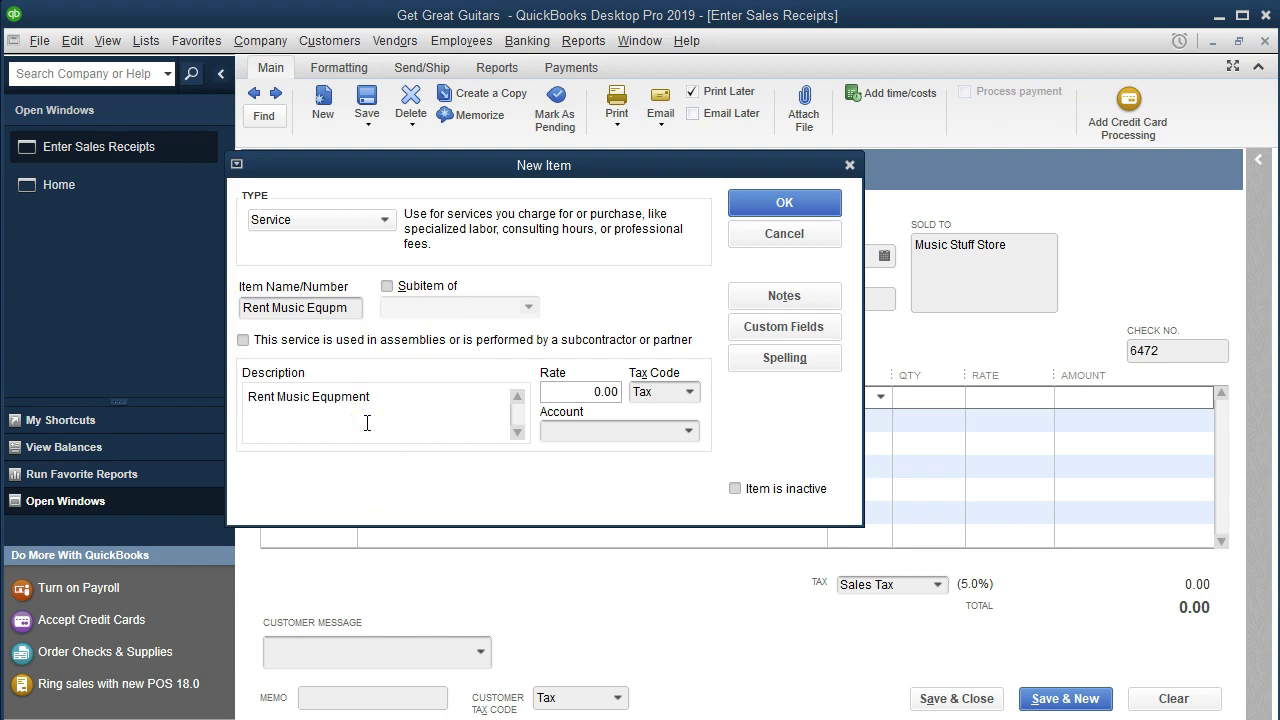
# - Correct the spelling to "Rent Music Equipment" in both the item's description and its name
pyautogui.click(332, 410)
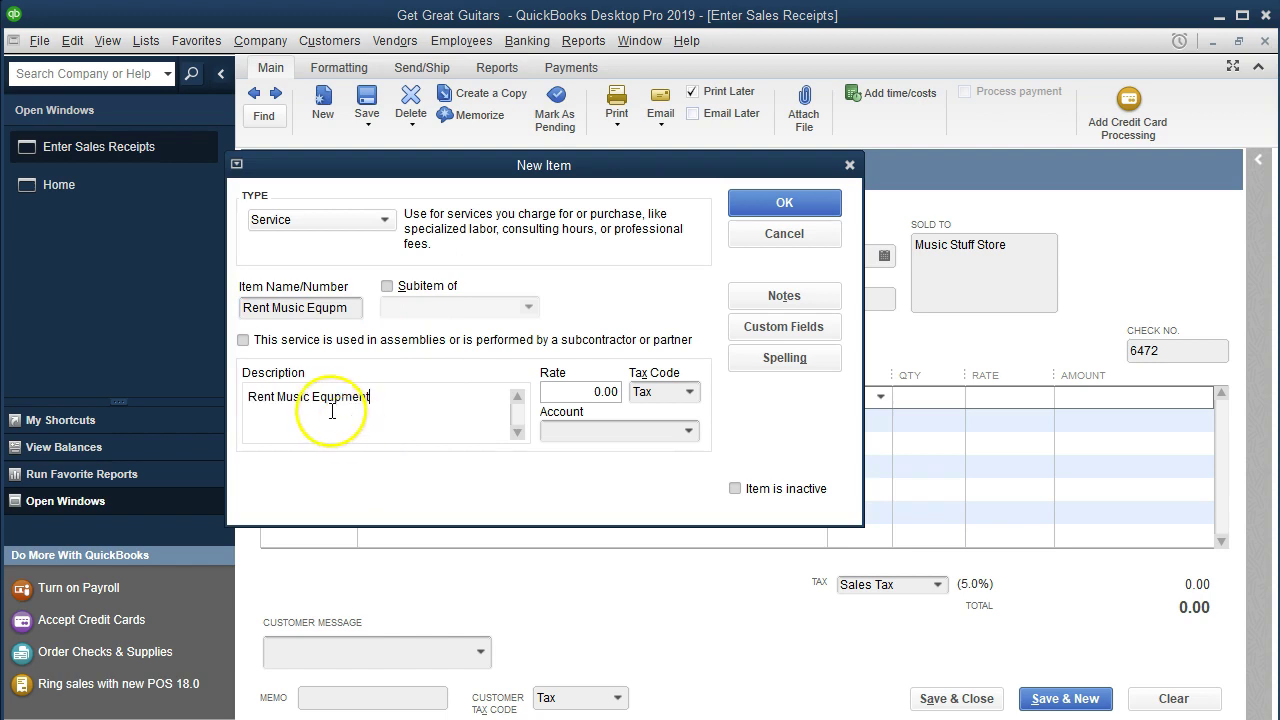
pyautogui.write('i')
pyautogui.click(336, 307)
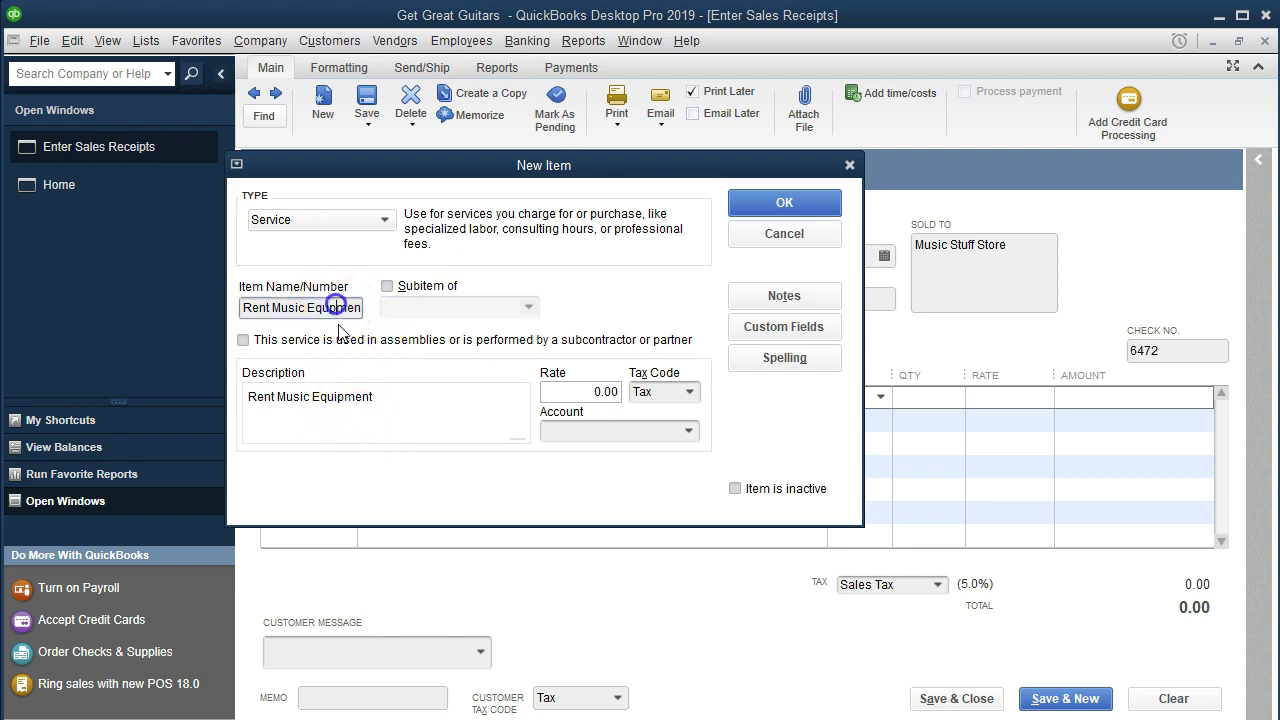
pyautogui.write('i')
# - Set the new item's rate to 4500 and its tax code to Non for Non-Taxable Sales
pyautogui.click(423, 399)
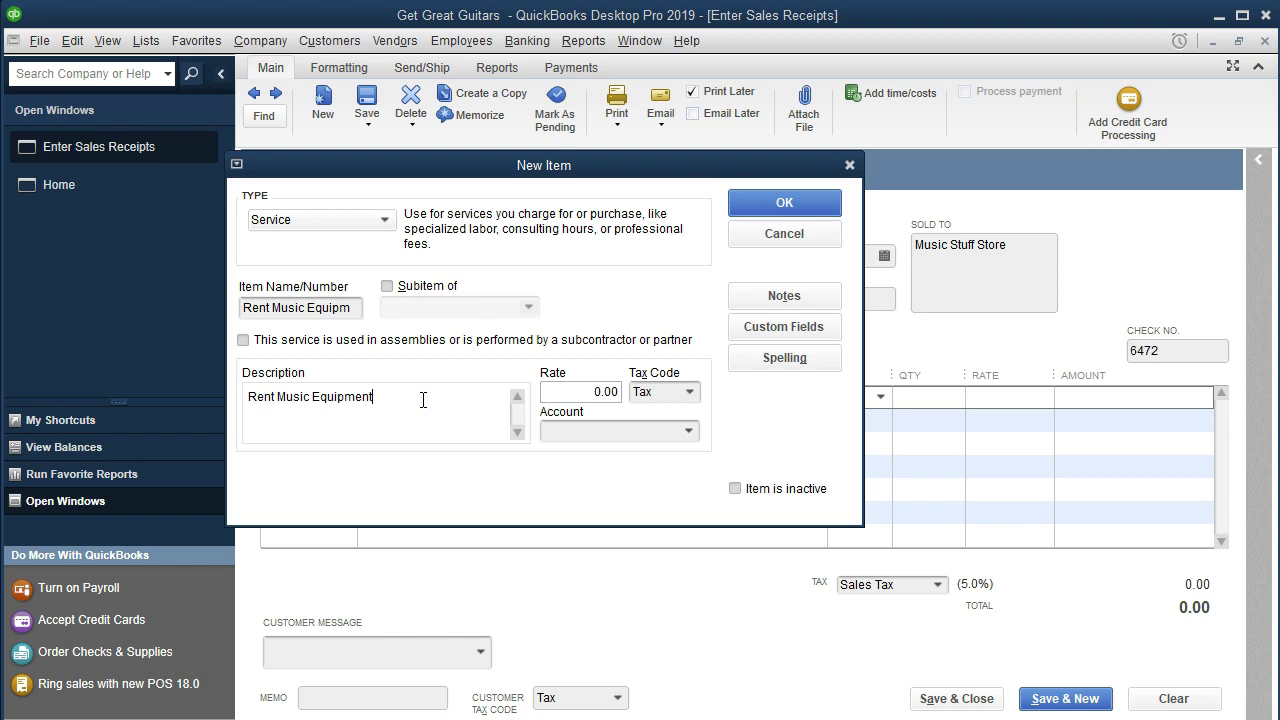
pyautogui.click(418, 393)
pyautogui.press('Tab')
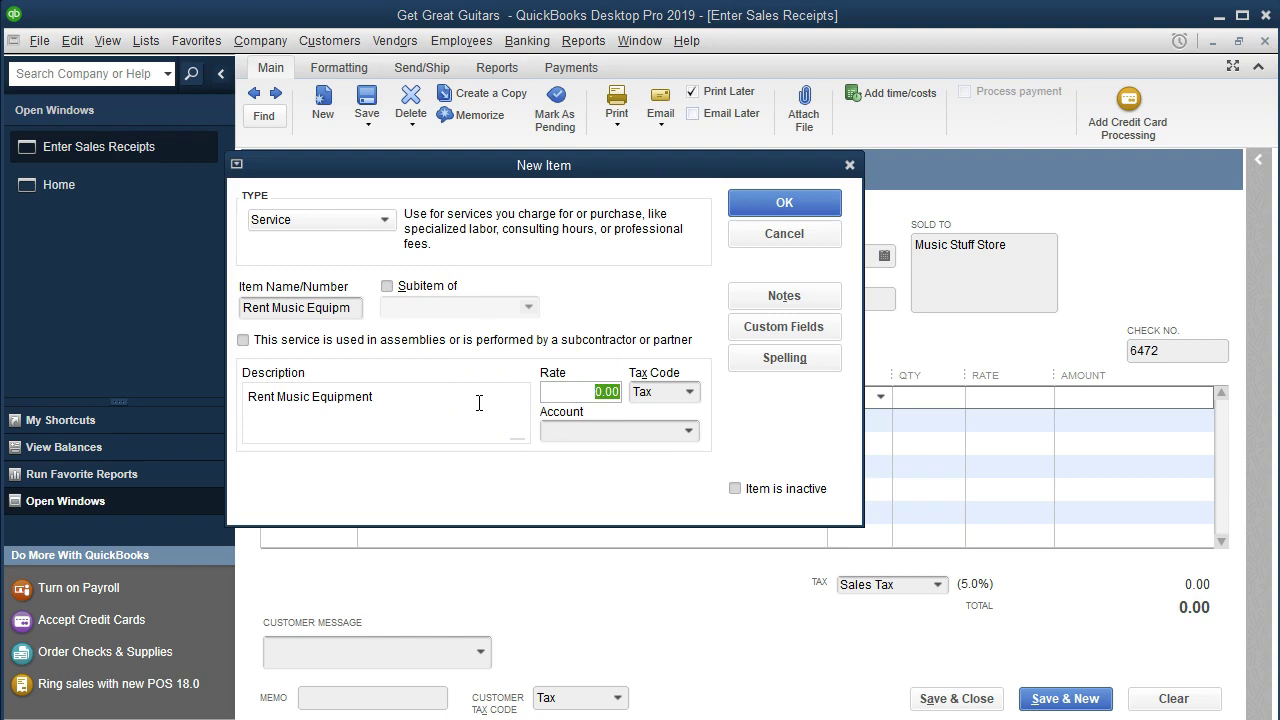
pyautogui.write('4500')
pyautogui.press('Tab')
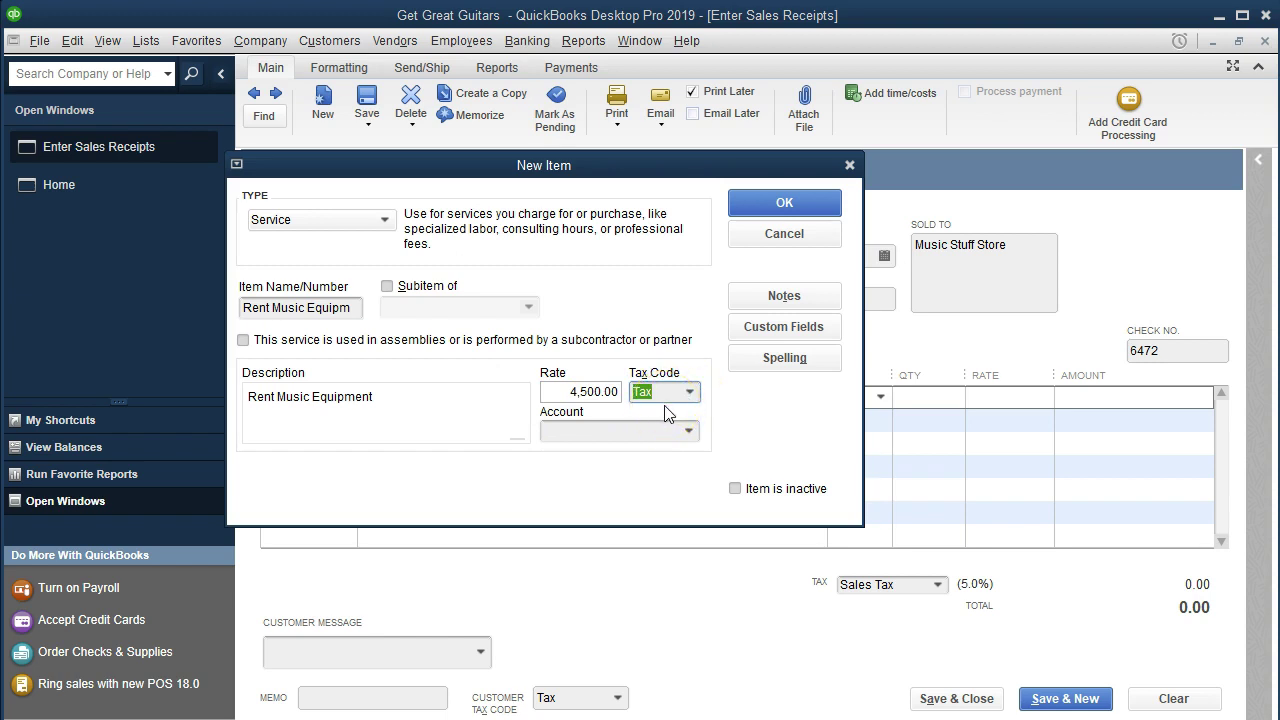
pyautogui.click(692, 395)
pyautogui.click(692, 395)
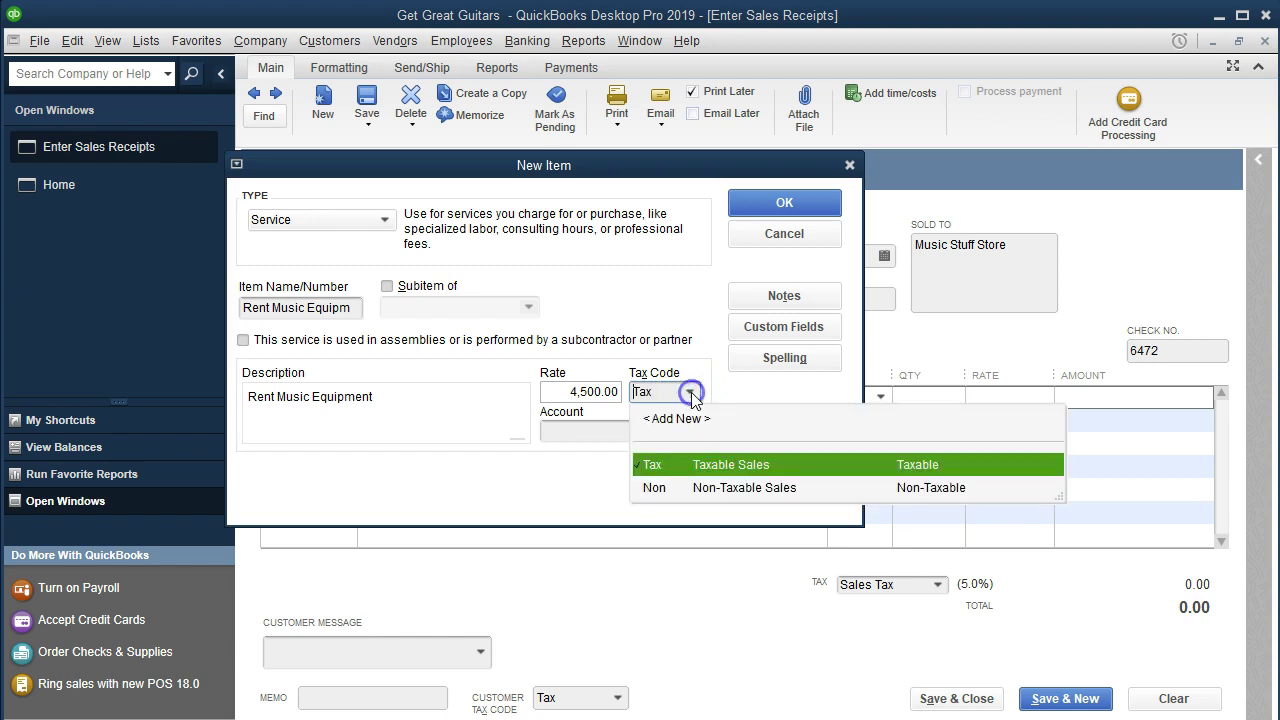
pyautogui.click(692, 487)
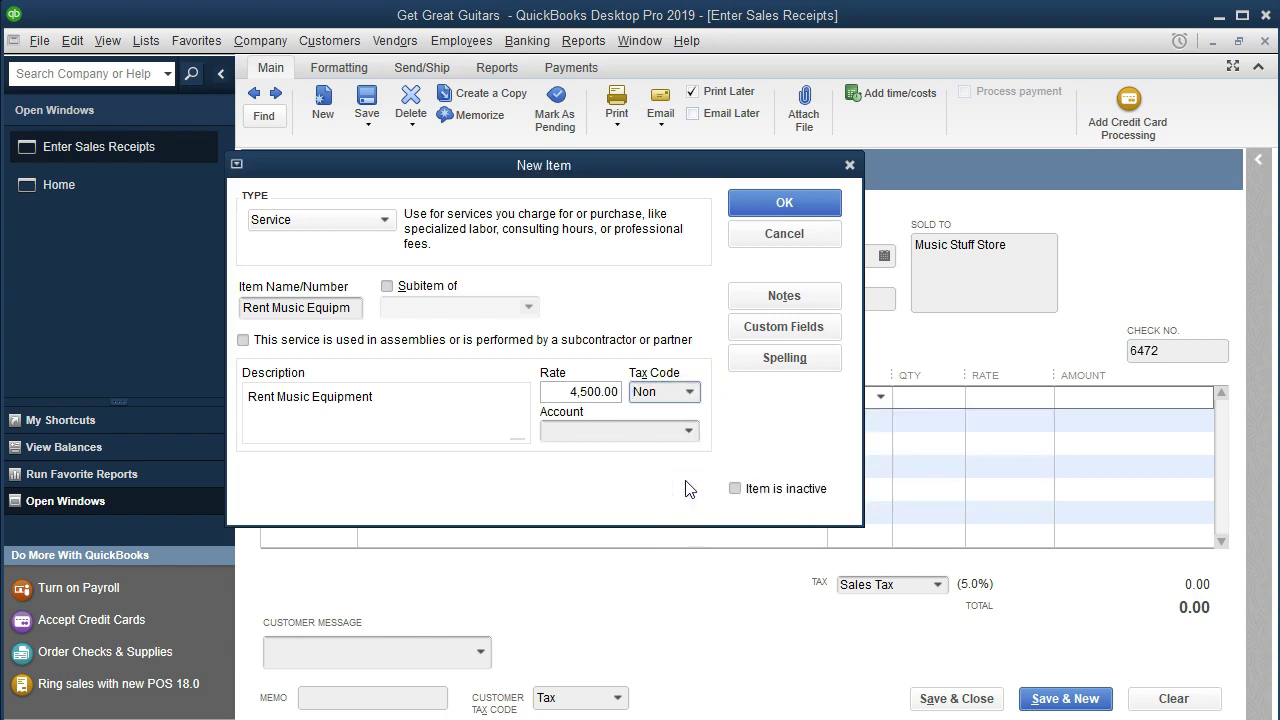
pyautogui.click(584, 432)
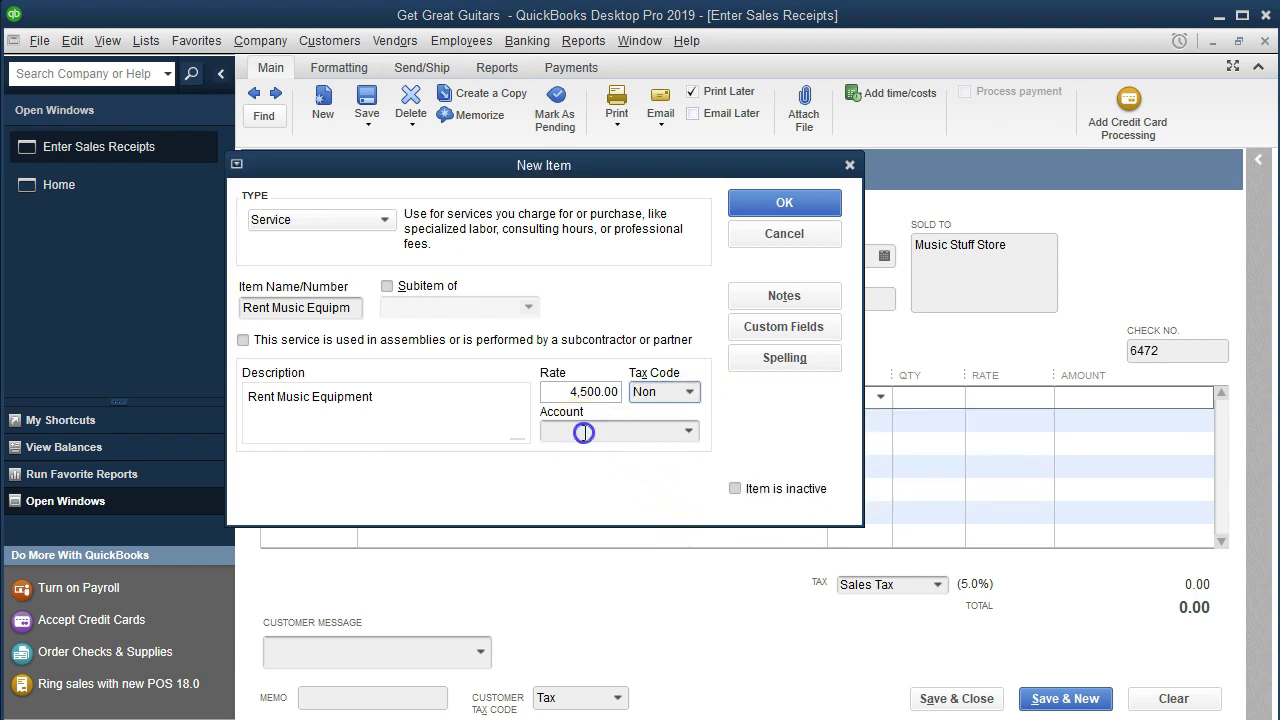
pyautogui.click(687, 431)
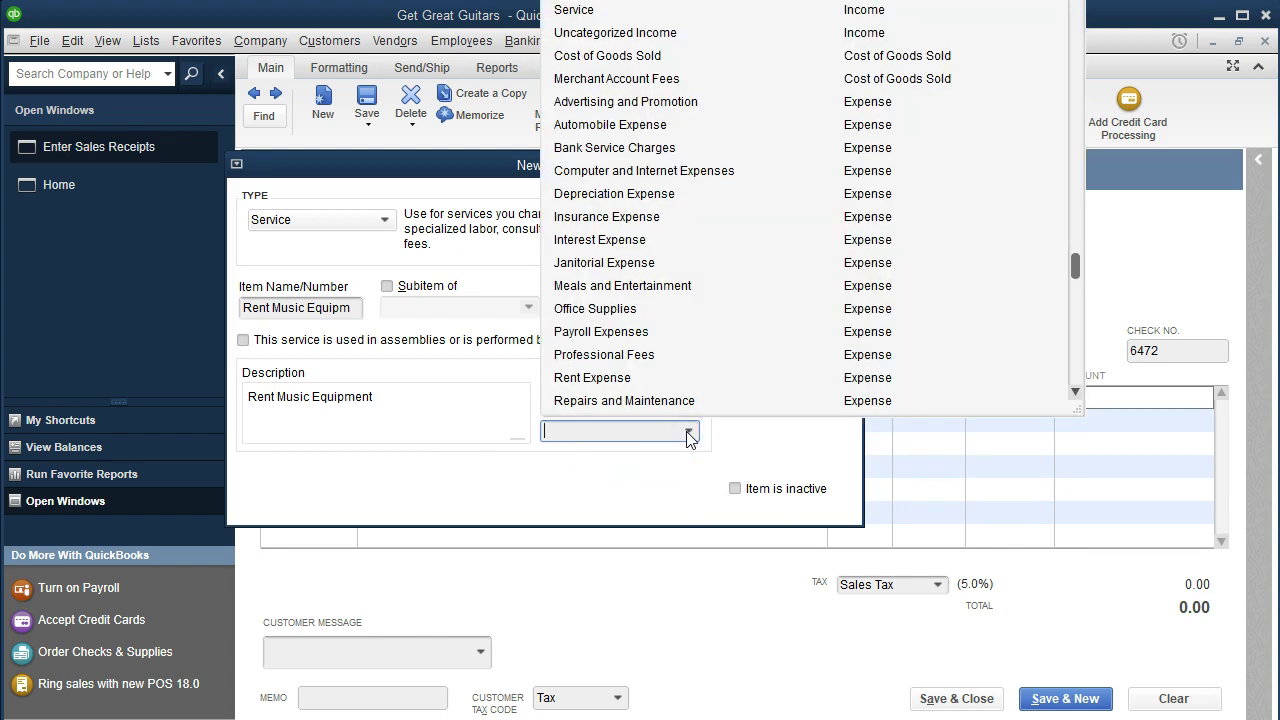
pyautogui.click(645, 434)
pyautogui.click(486, 471)
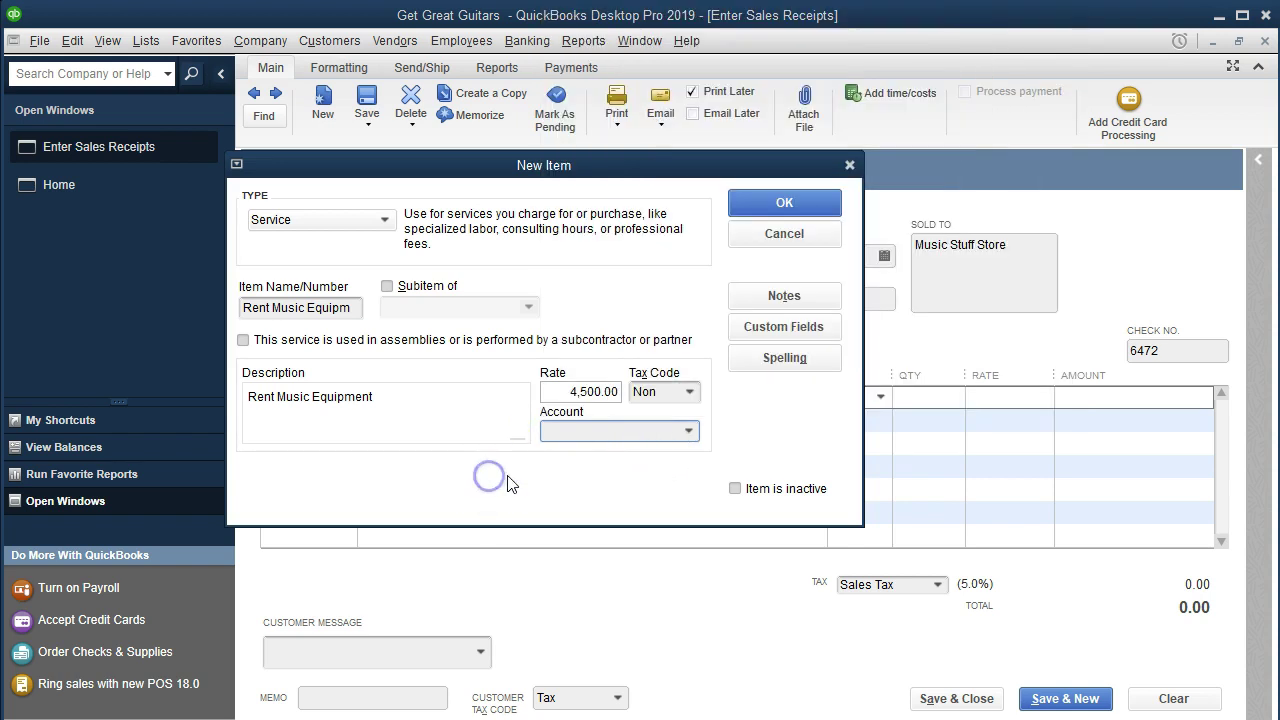
# - Enter "Rent Music Equipment" as the new item's account
pyautogui.click(688, 431)
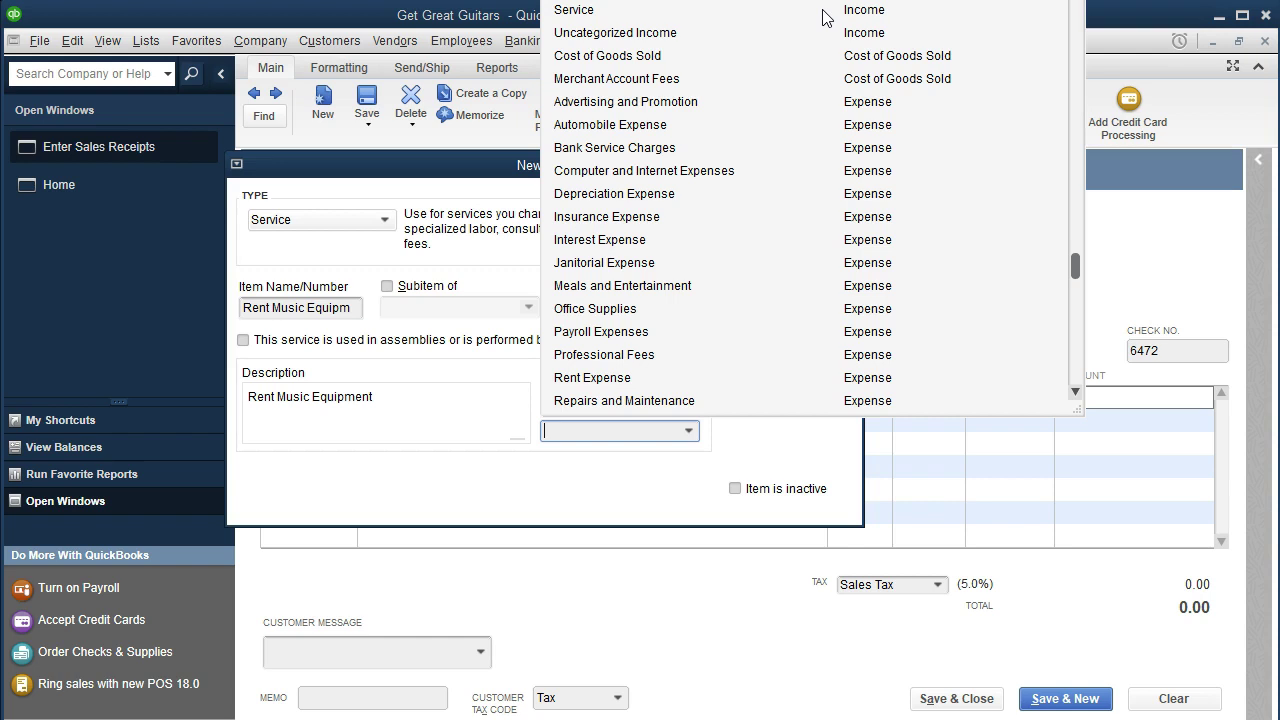
pyautogui.click(590, 430)
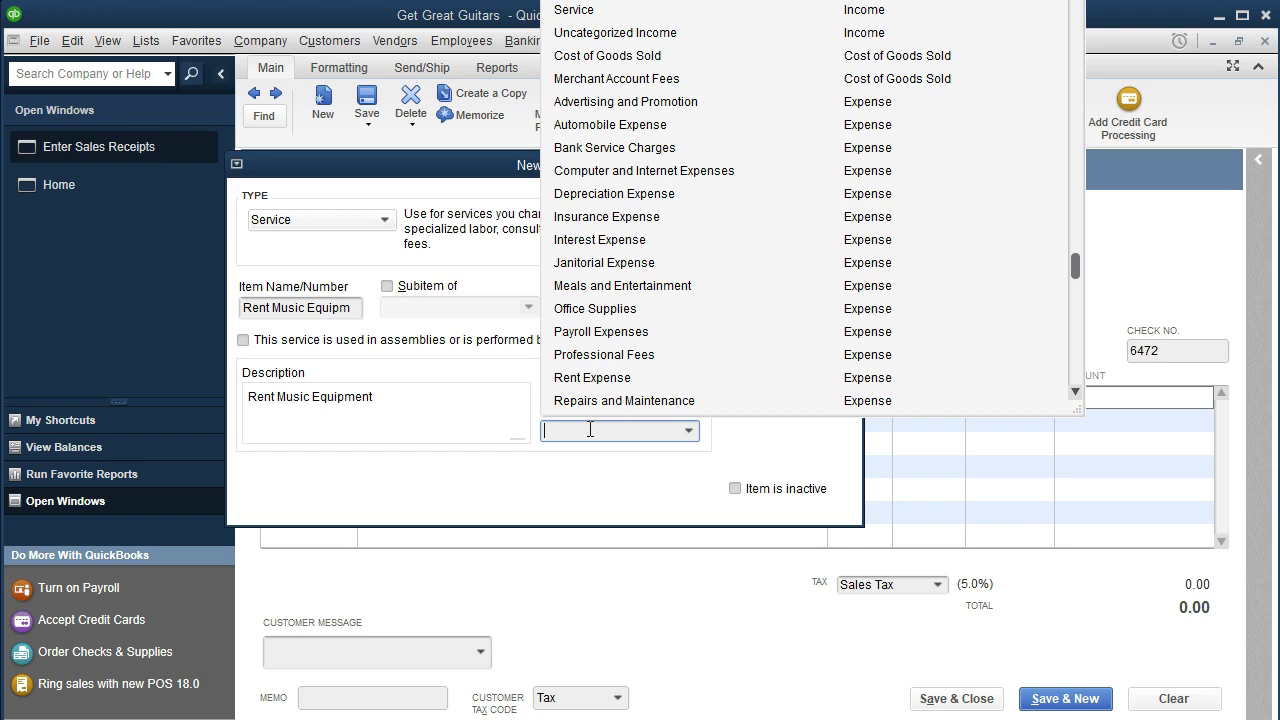
pyautogui.write('Rent Mus')
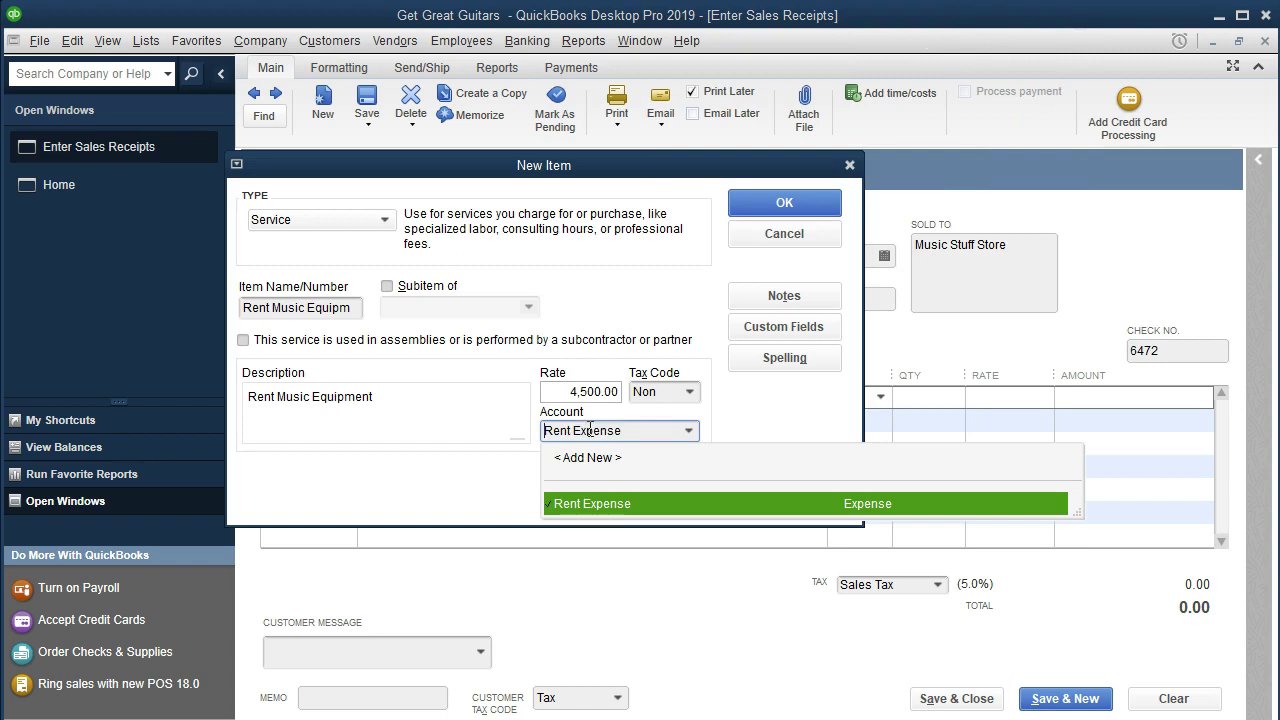
pyautogui.write('i')
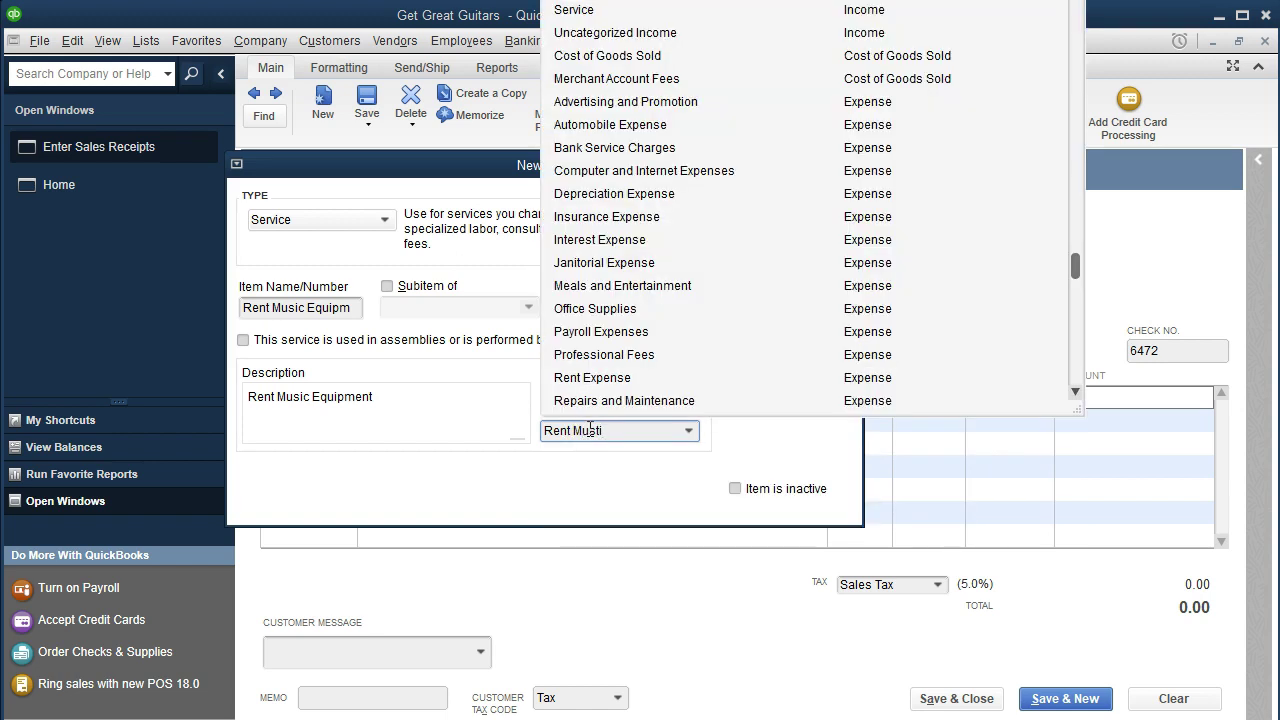
pyautogui.press('BackSpace')
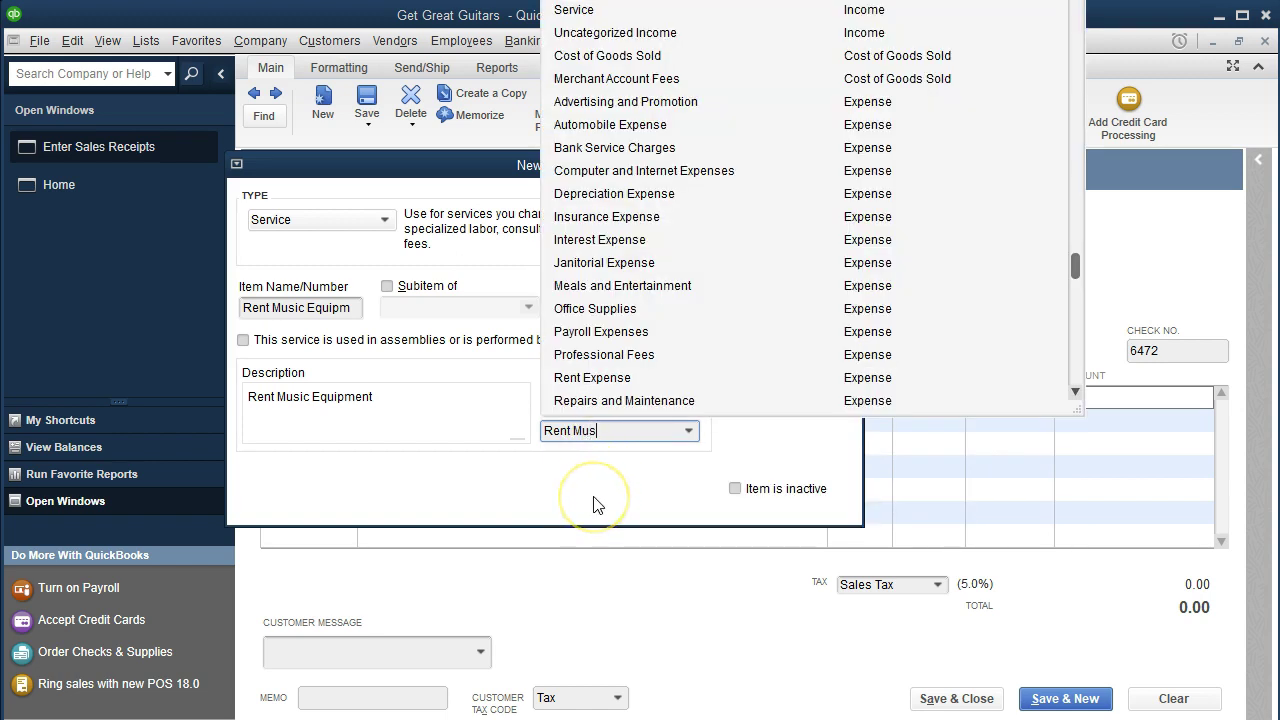
pyautogui.write('ic Eq')
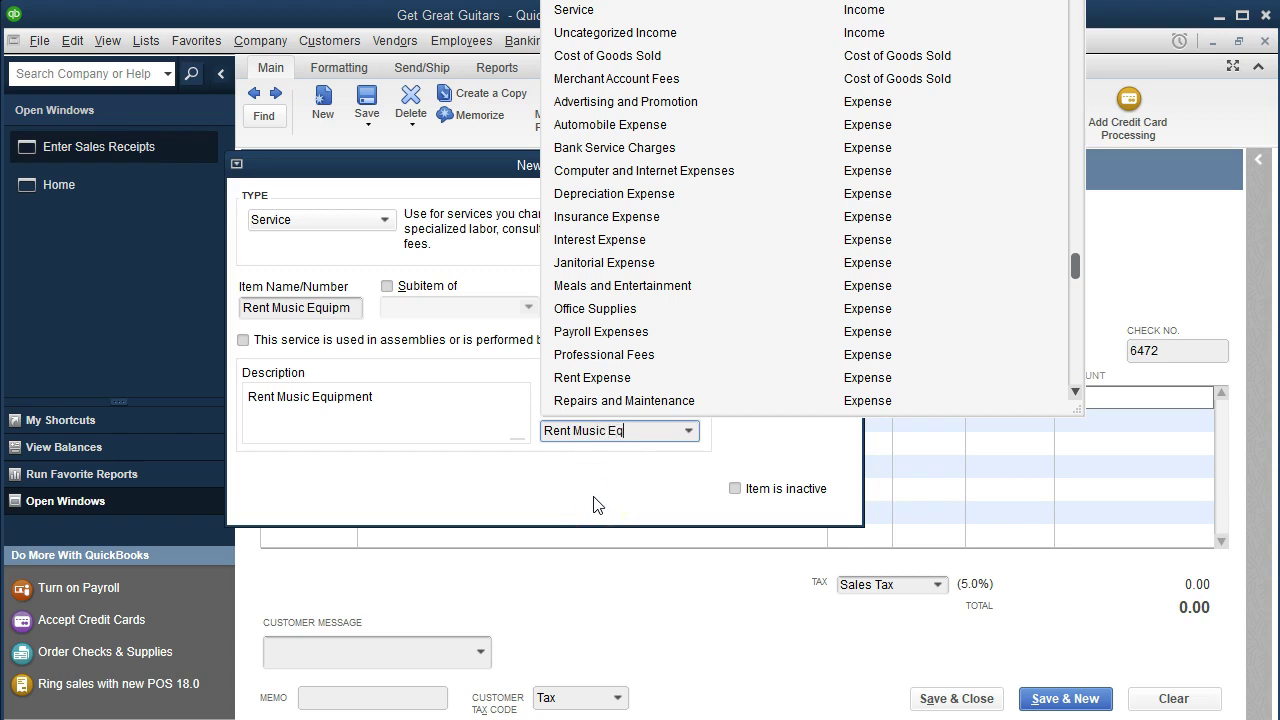
pyautogui.write('uipment')
pyautogui.press('Tab')
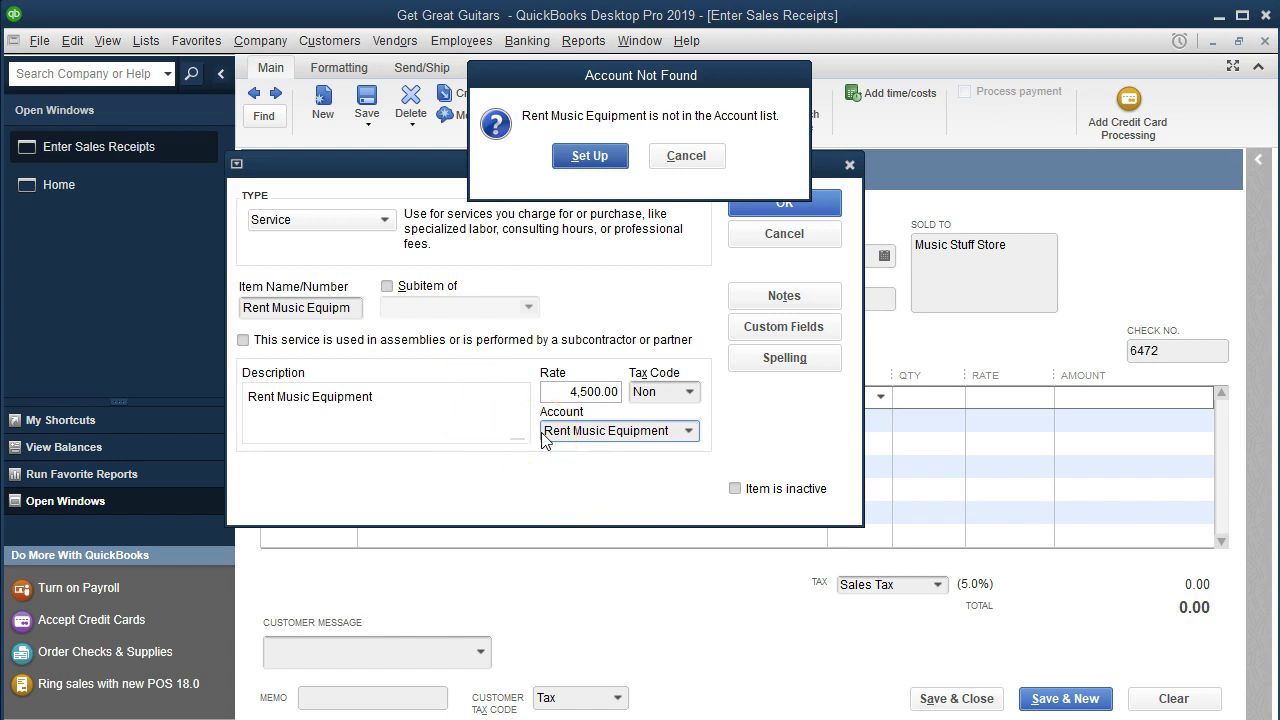
# - Set up Rent Music Equipment as a new account of type Income, save it, and save the new service item
pyautogui.click(605, 157)
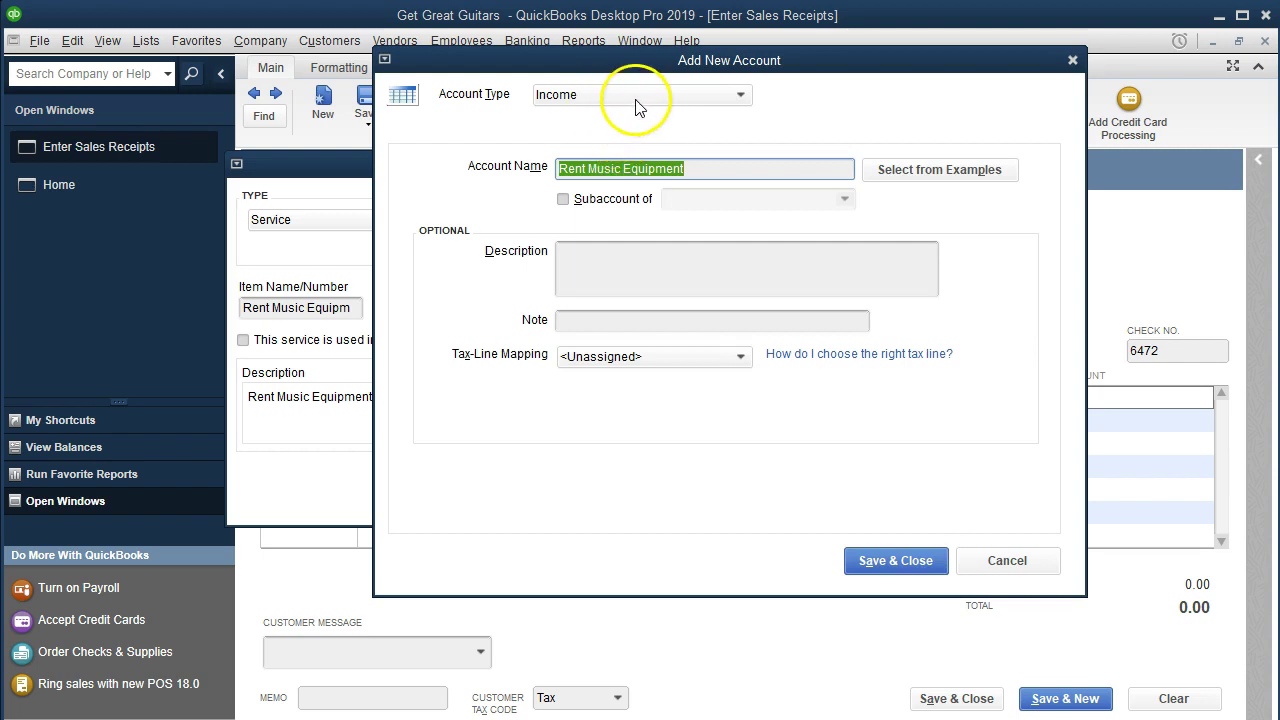
pyautogui.click(638, 100)
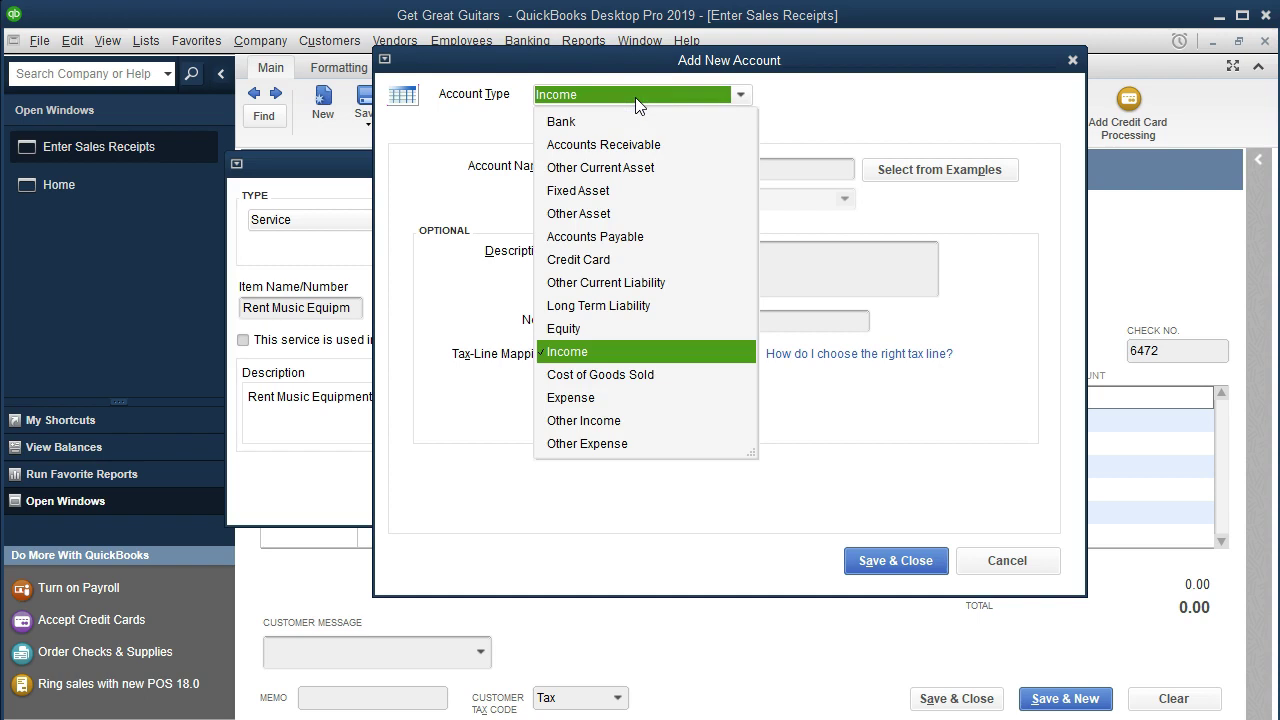
pyautogui.click(636, 98)
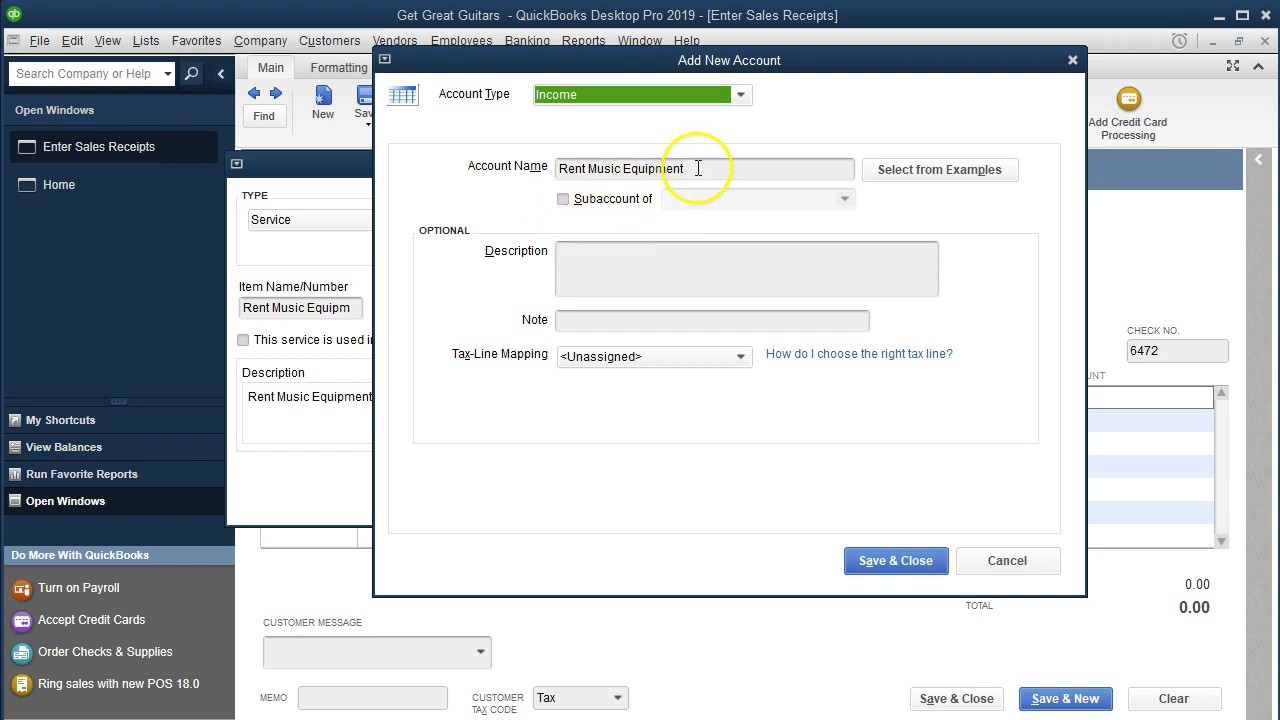
pyautogui.click(620, 266)
pyautogui.click(599, 314)
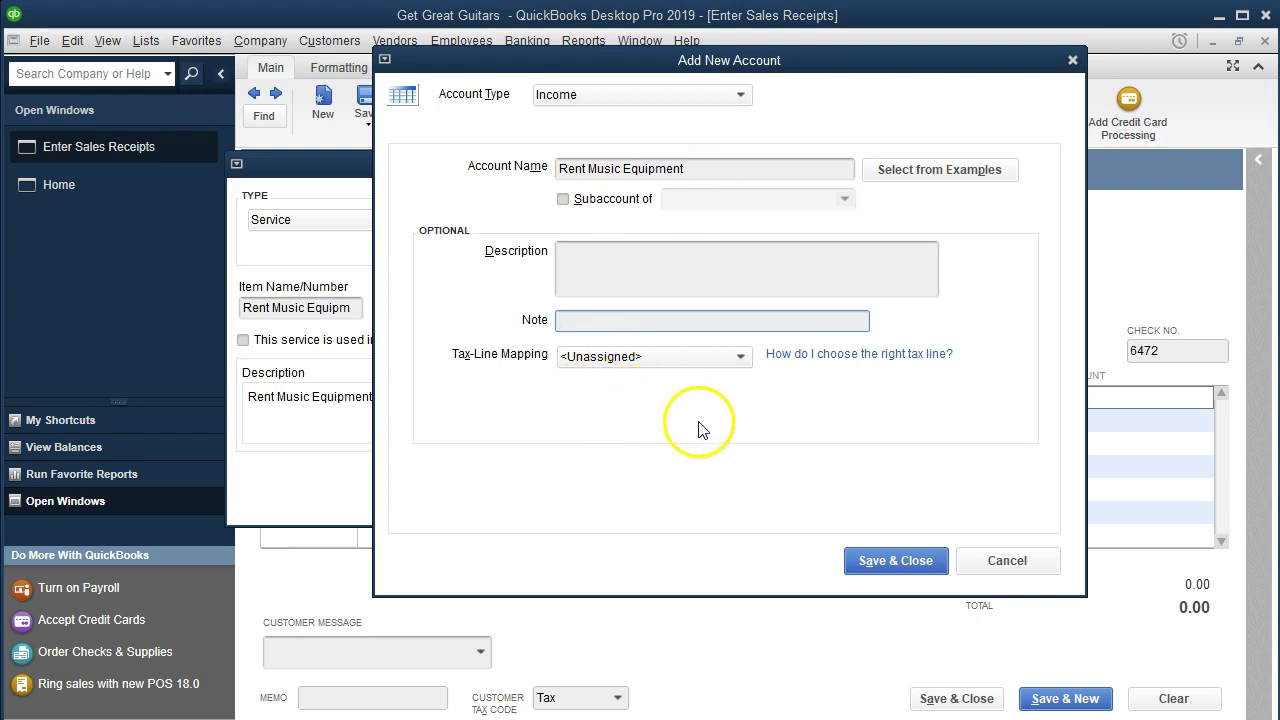
pyautogui.click(866, 562)
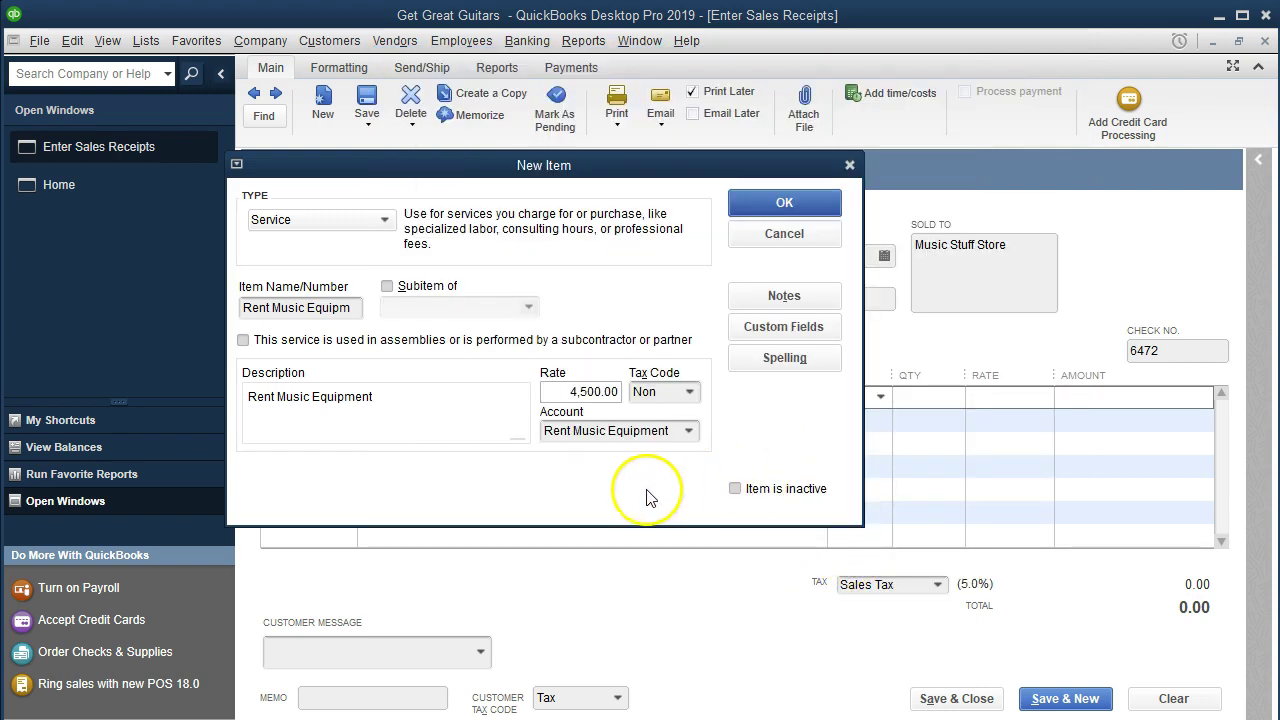
pyautogui.click(759, 205)
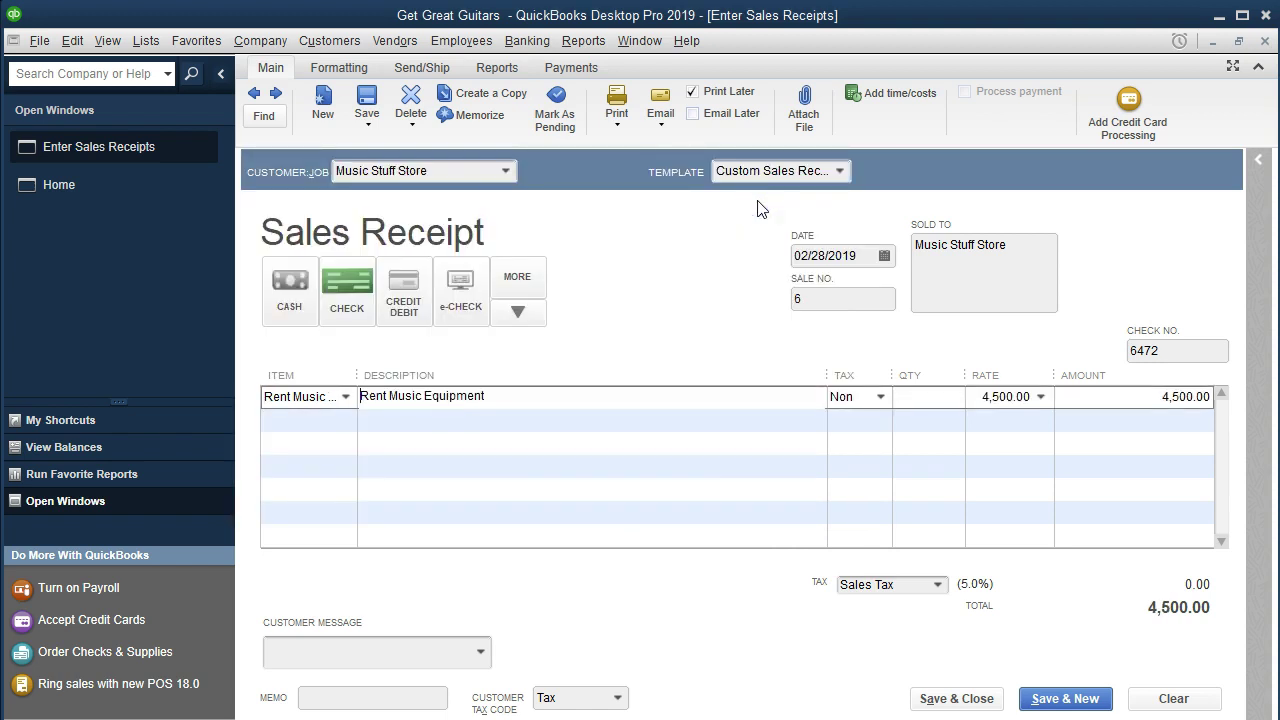
# - Set the rental line's quantity to 1, then save and close the sales receipt
pyautogui.press('Tab')
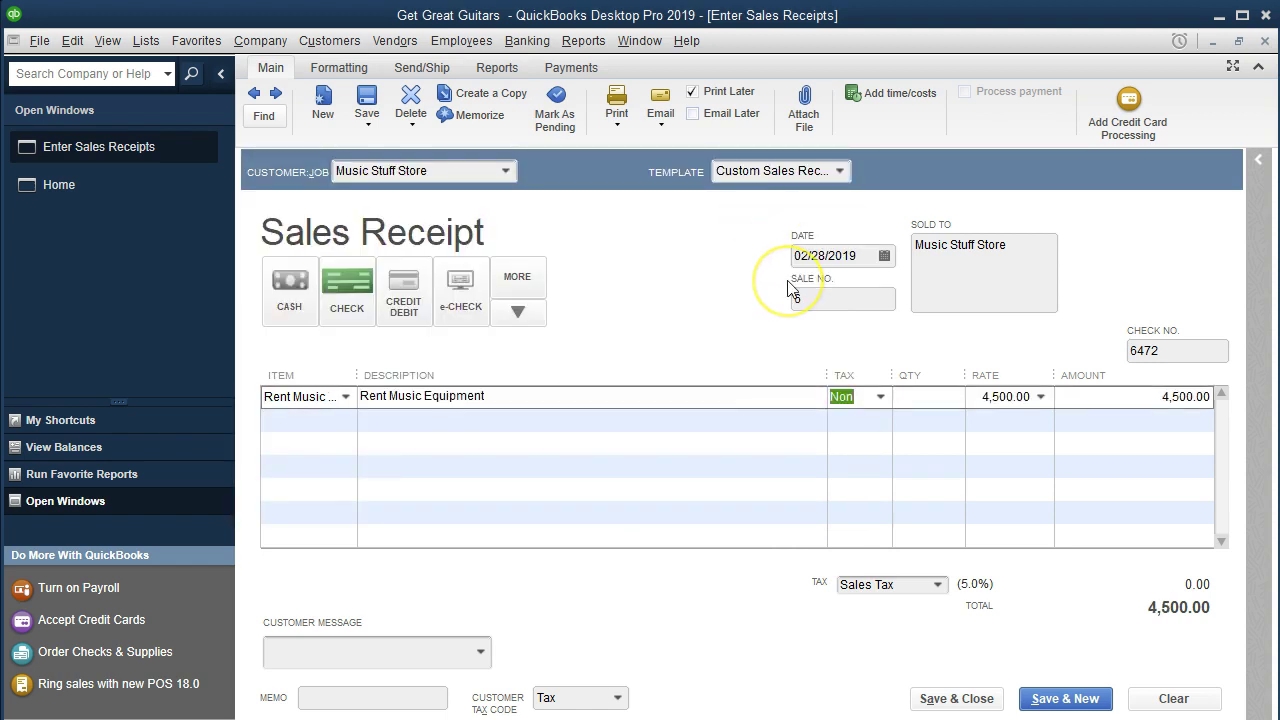
pyautogui.press('Tab')
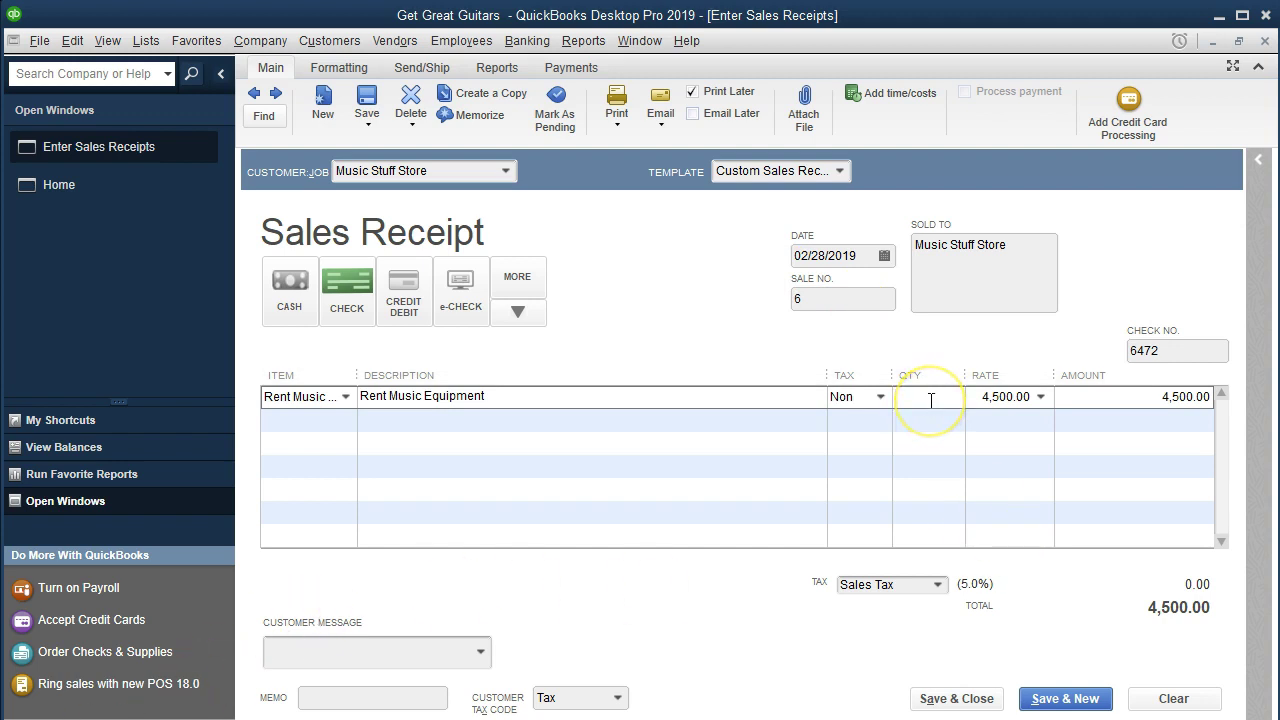
pyautogui.write('1')
pyautogui.press('Tab')
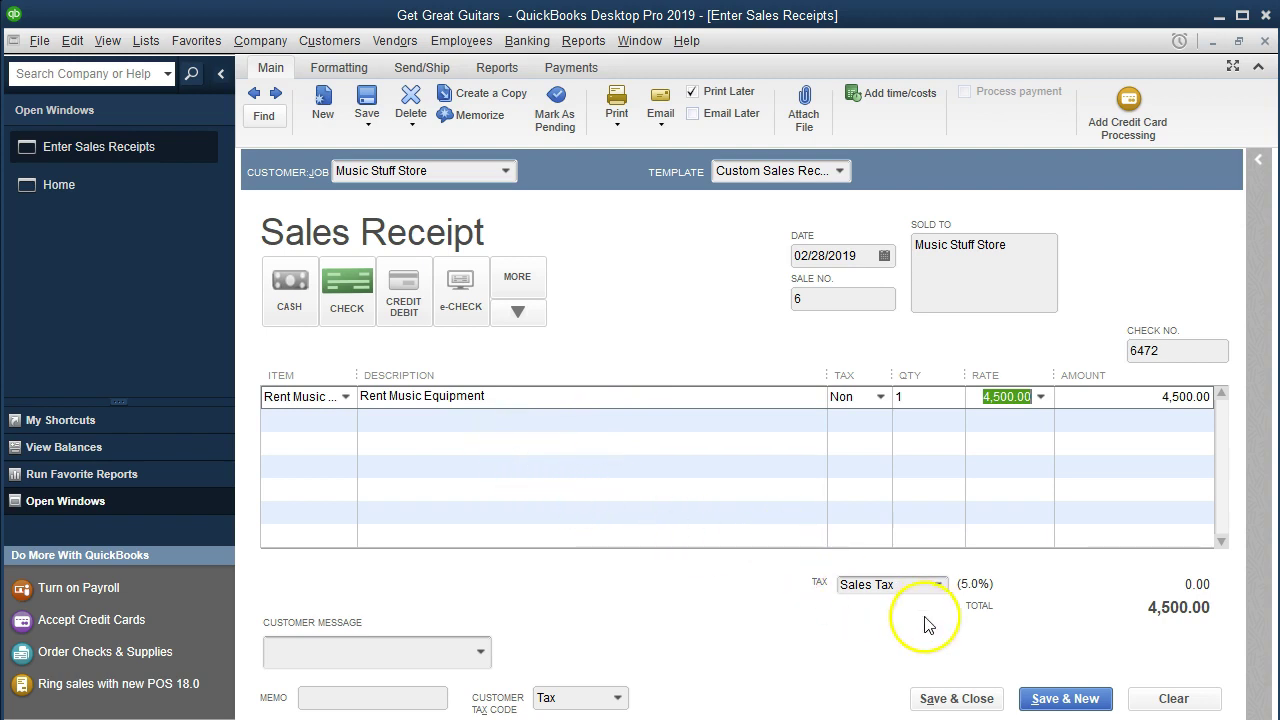
pyautogui.click(975, 699)
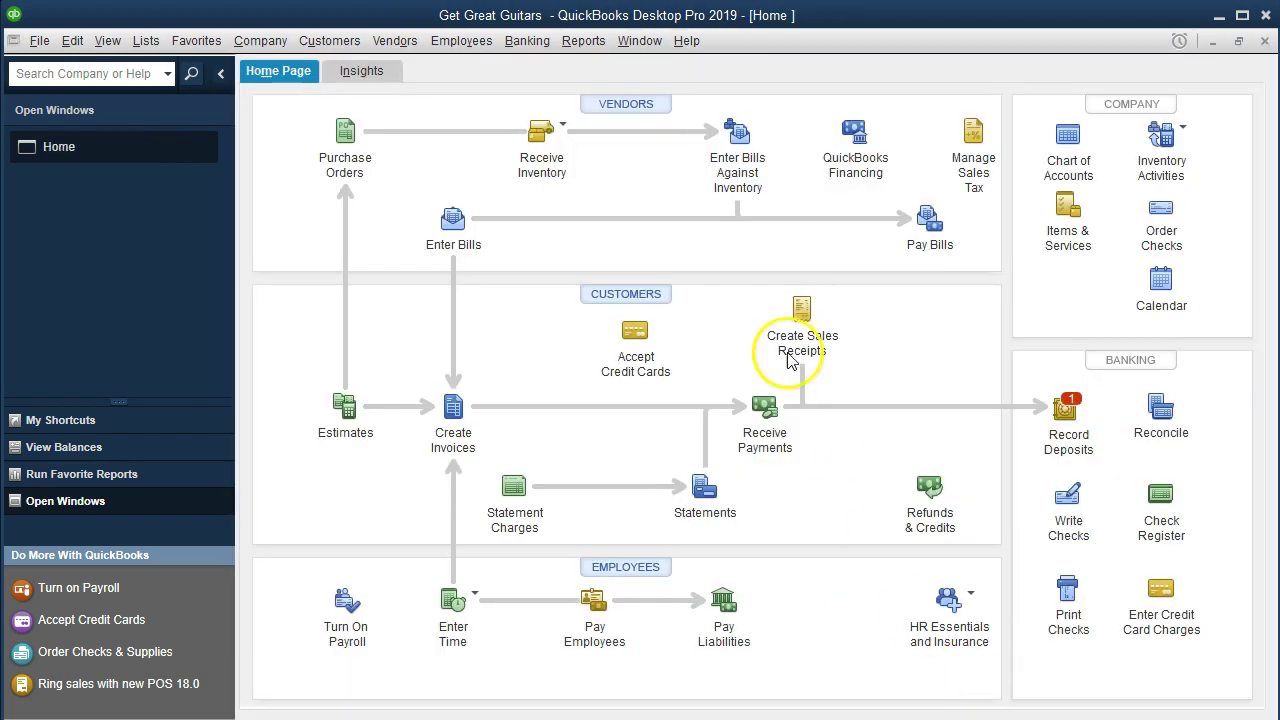
# - Run the Balance Sheet Standard report with a custom date range from 01/01/2019 to 12/31/2019
pyautogui.click(586, 48)
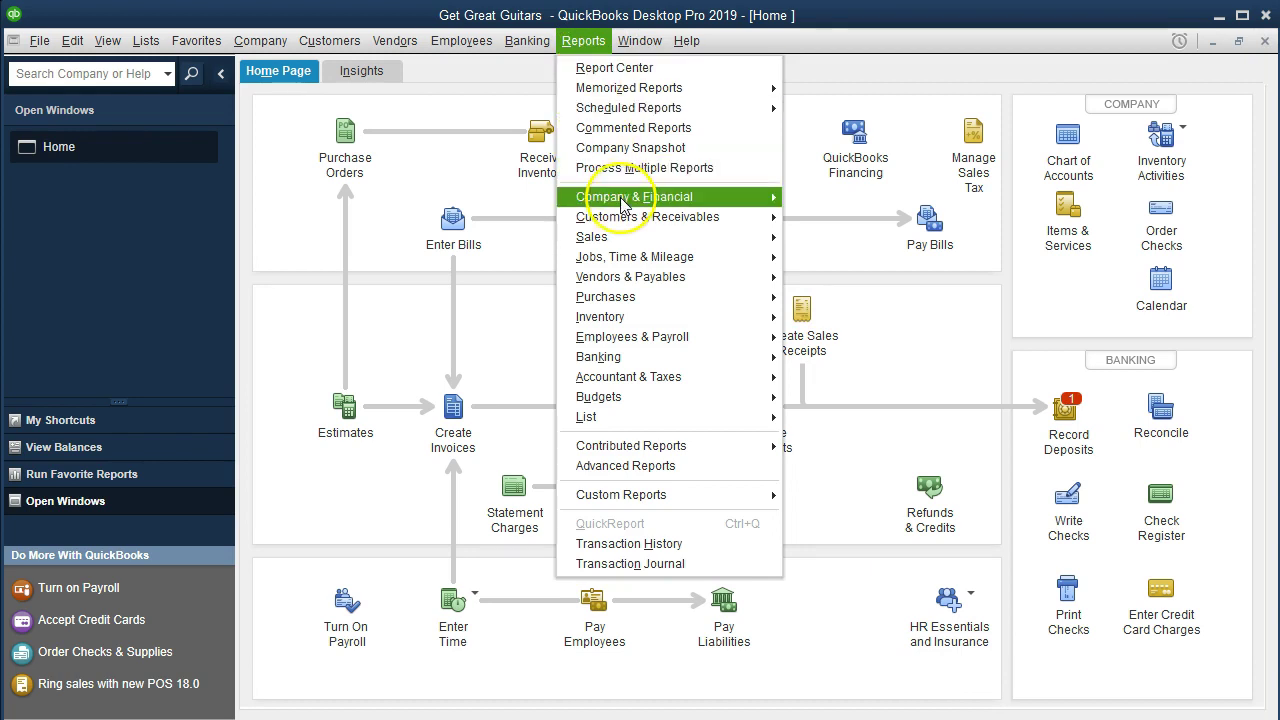
pyautogui.moveTo(621, 204)
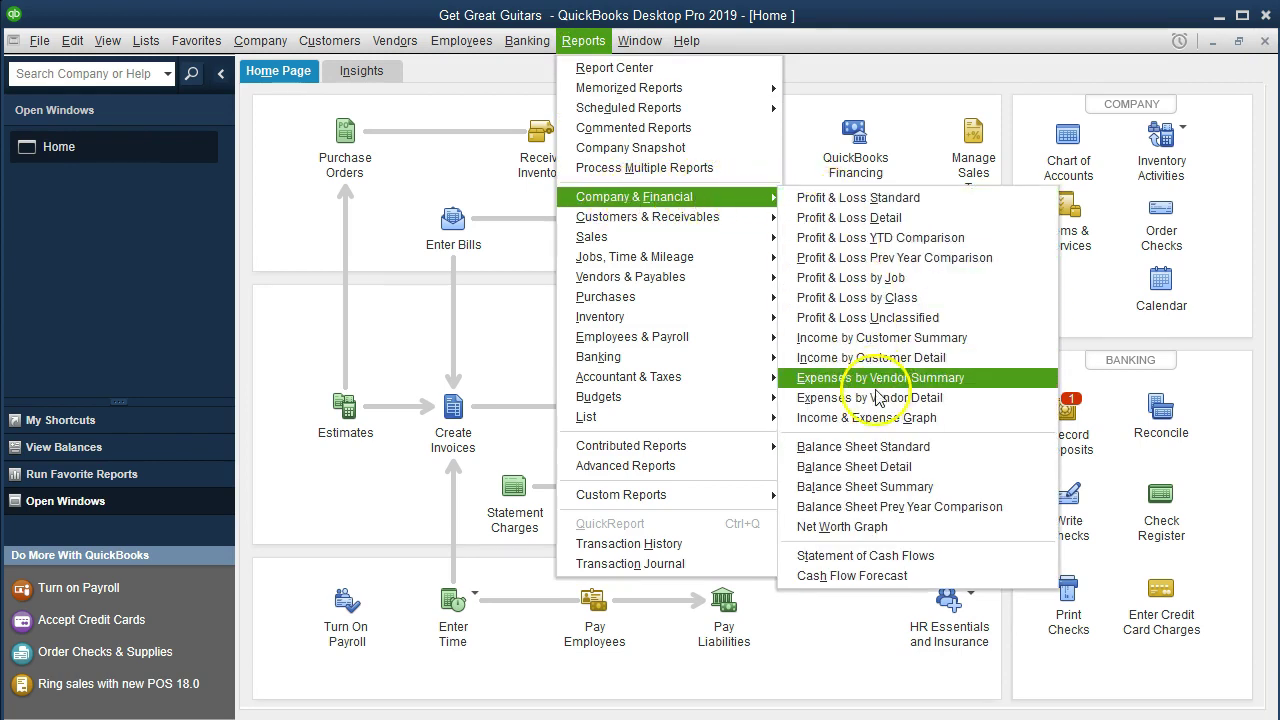
pyautogui.click(982, 449)
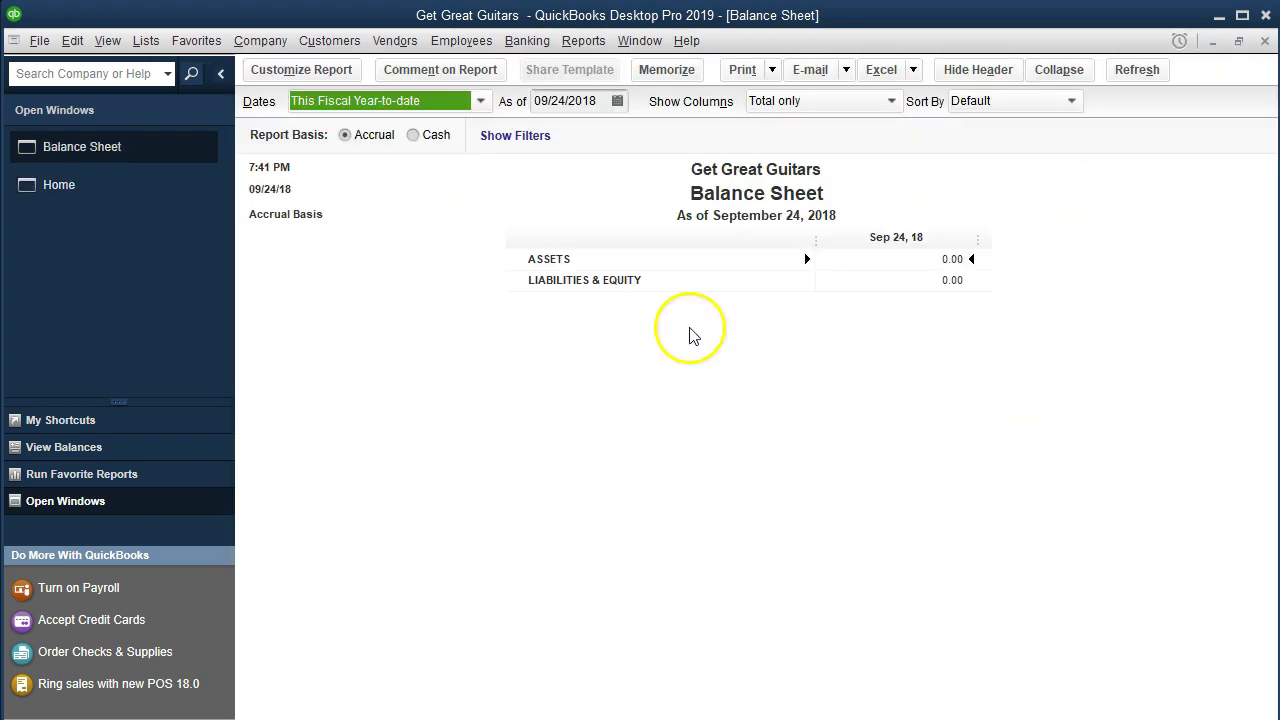
pyautogui.click(350, 78)
pyautogui.press('Tab')
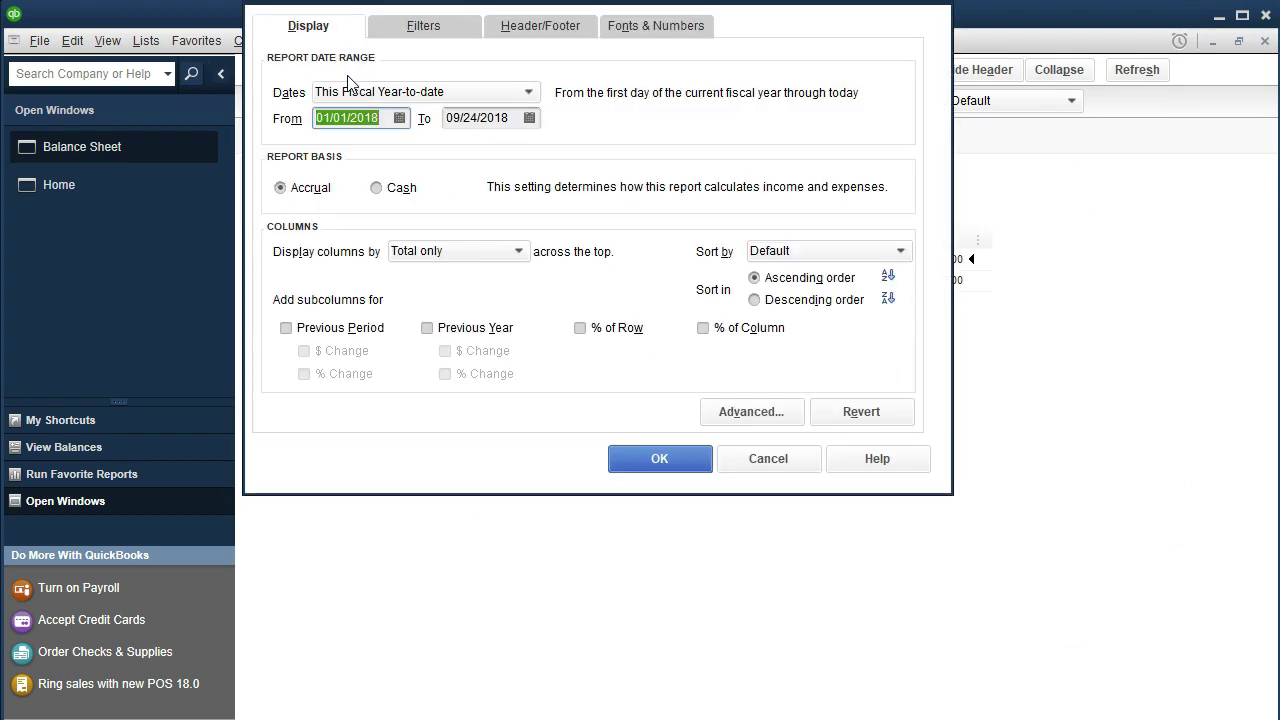
pyautogui.write('01/01/19')
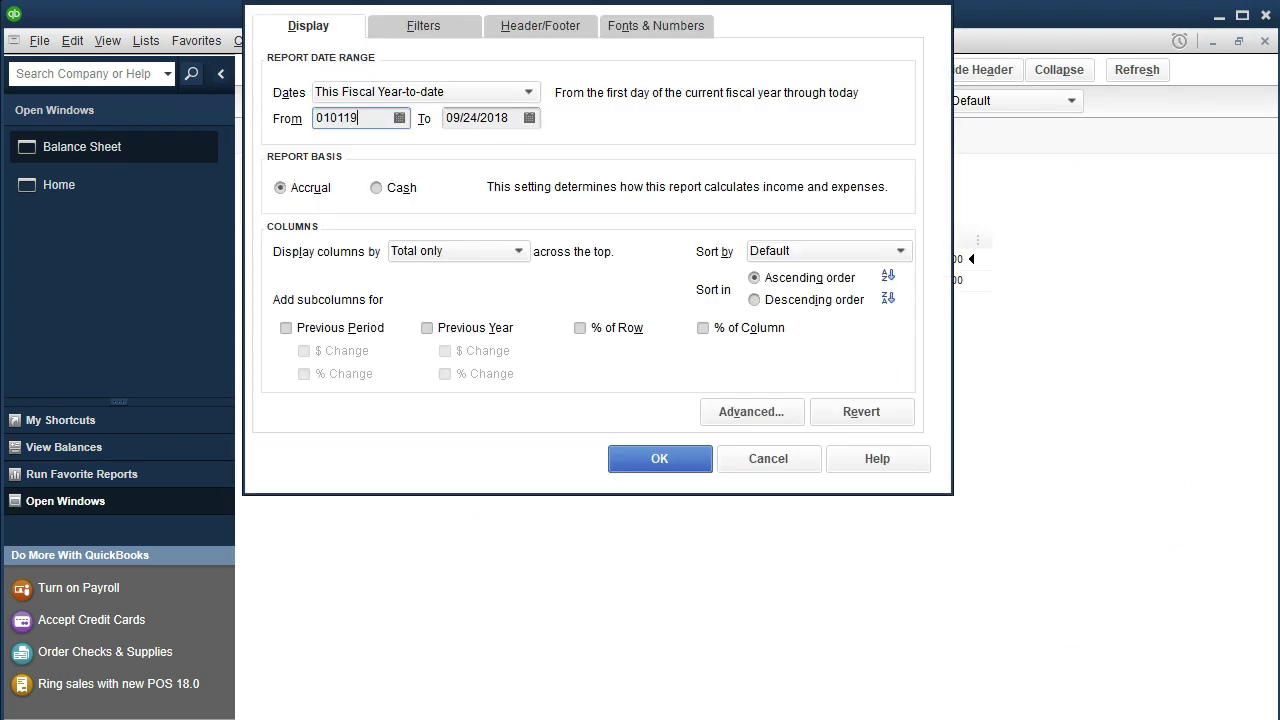
pyautogui.press('Tab')
pyautogui.write('12/31/2019')
pyautogui.press('Tab')
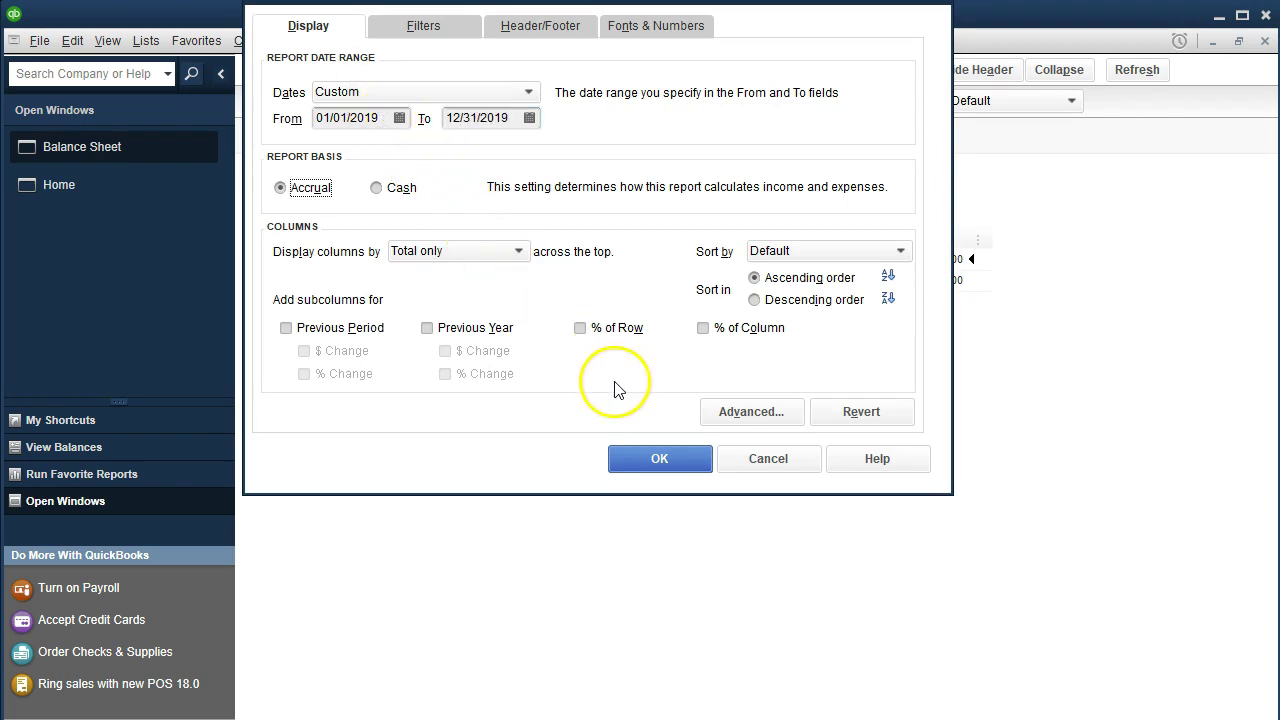
pyautogui.click(655, 460)
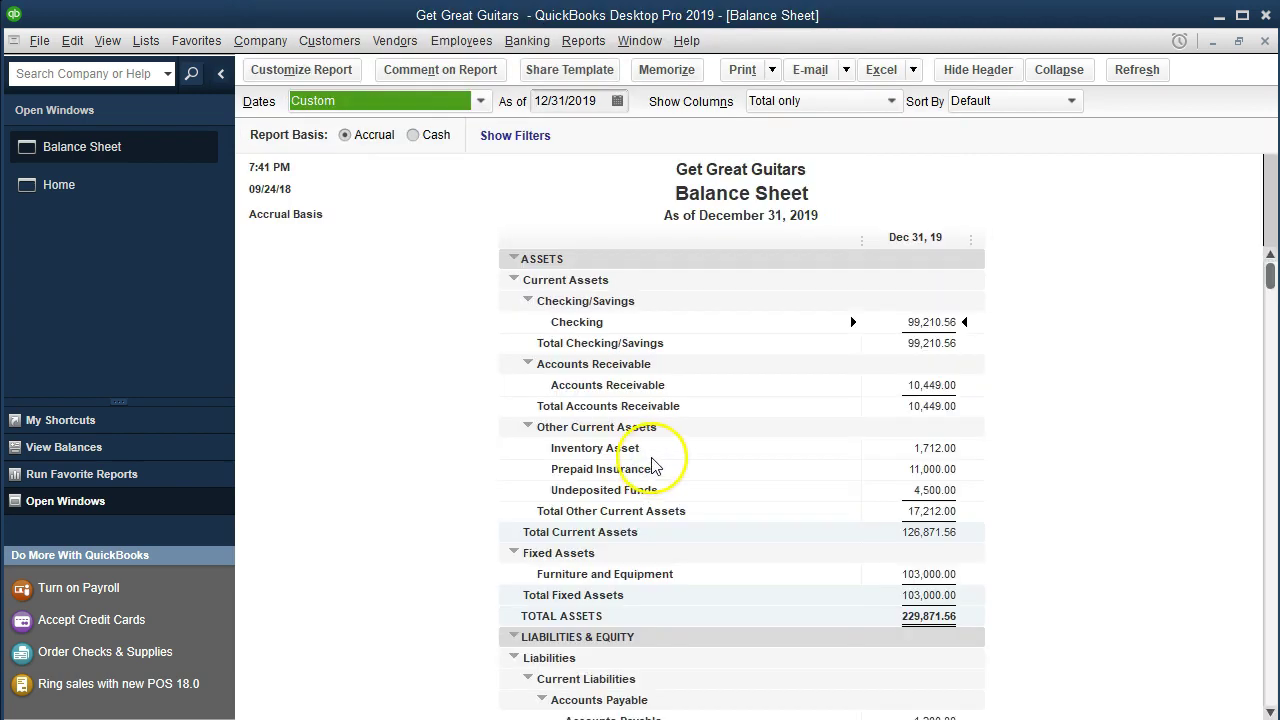
# - Examine the transactions behind the Undeposited Funds balance down to the latest sales receipt, then return to the balance sheet
pyautogui.doubleClick(933, 322)
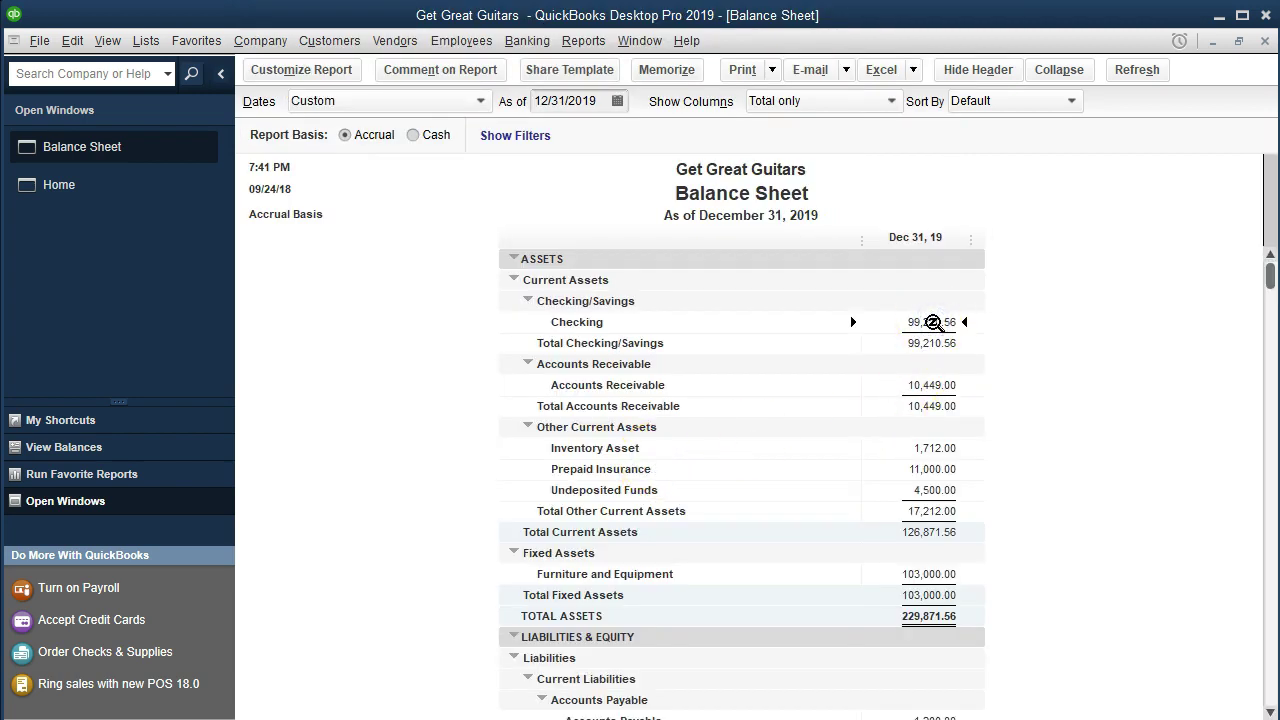
pyautogui.click(850, 490)
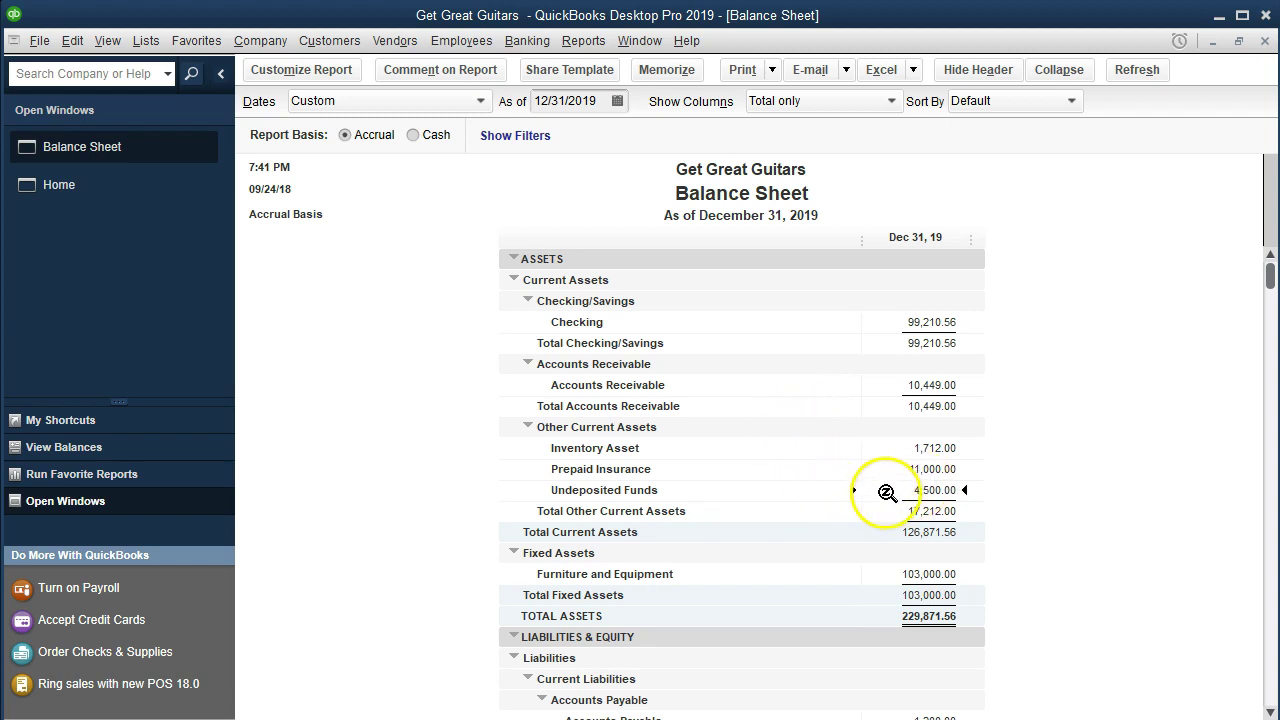
pyautogui.doubleClick(886, 492)
pyautogui.scroll(-3, 878, 480)
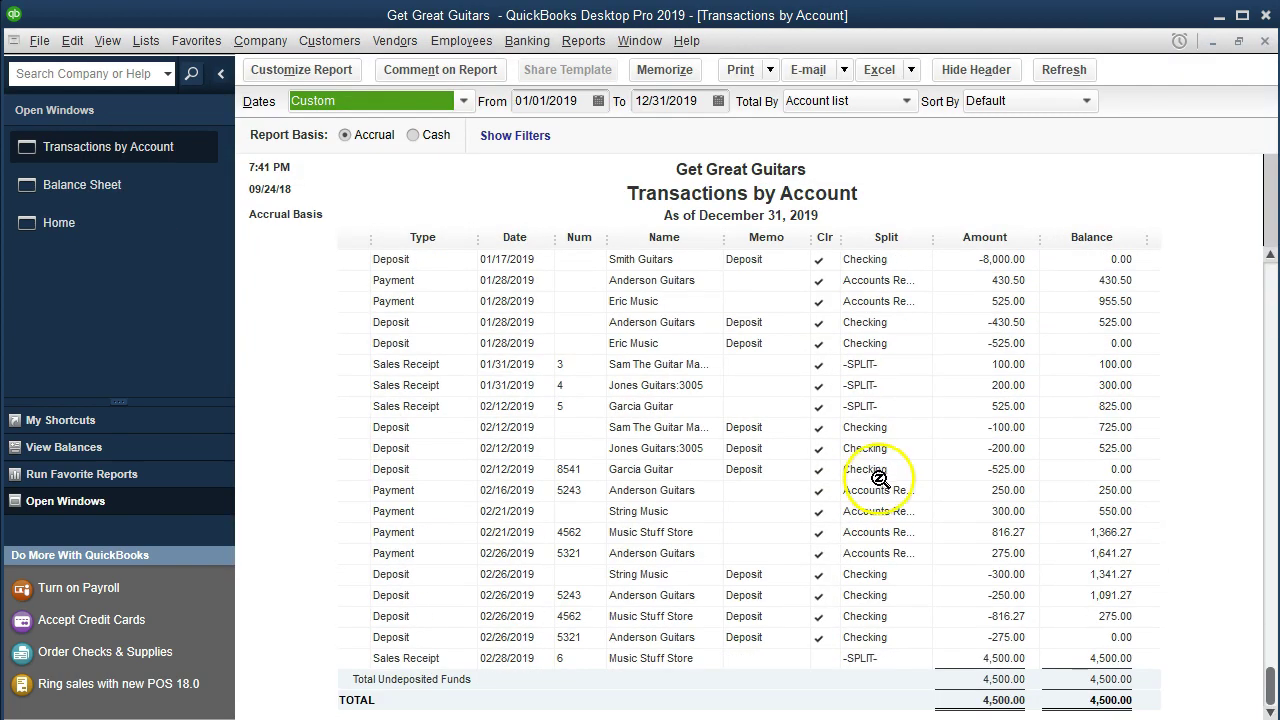
pyautogui.click(941, 628)
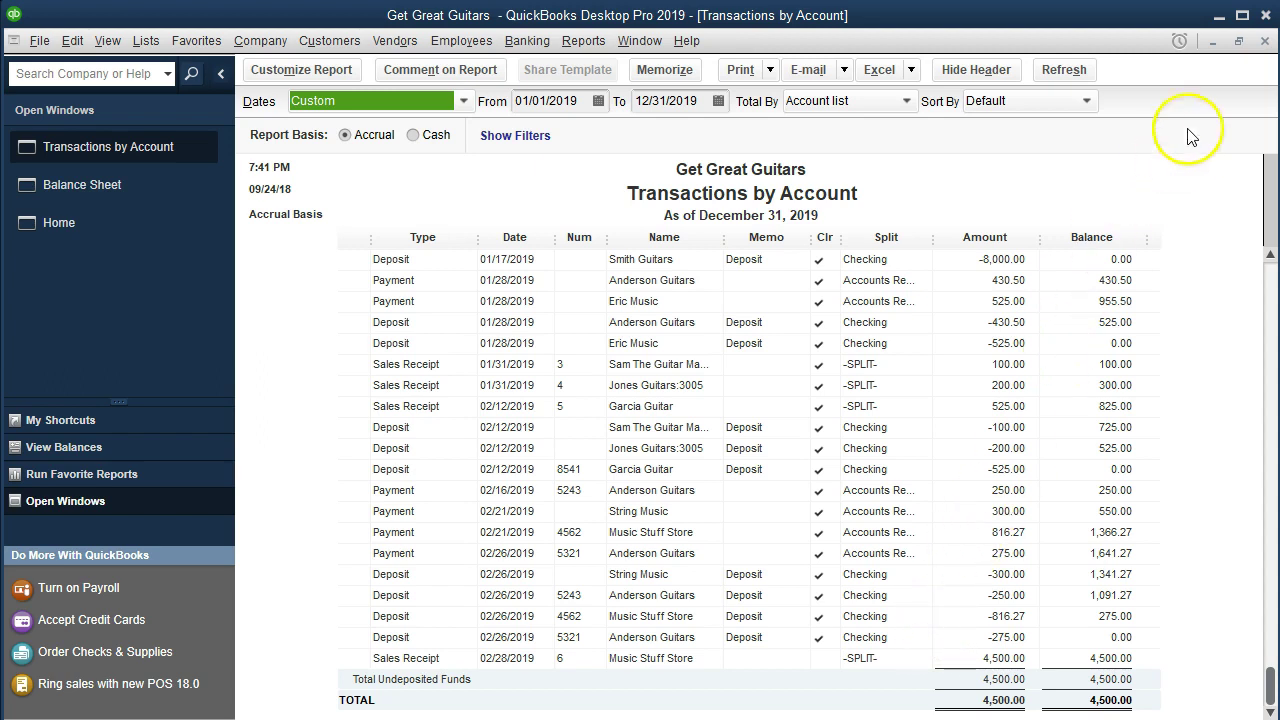
pyautogui.click(1265, 44)
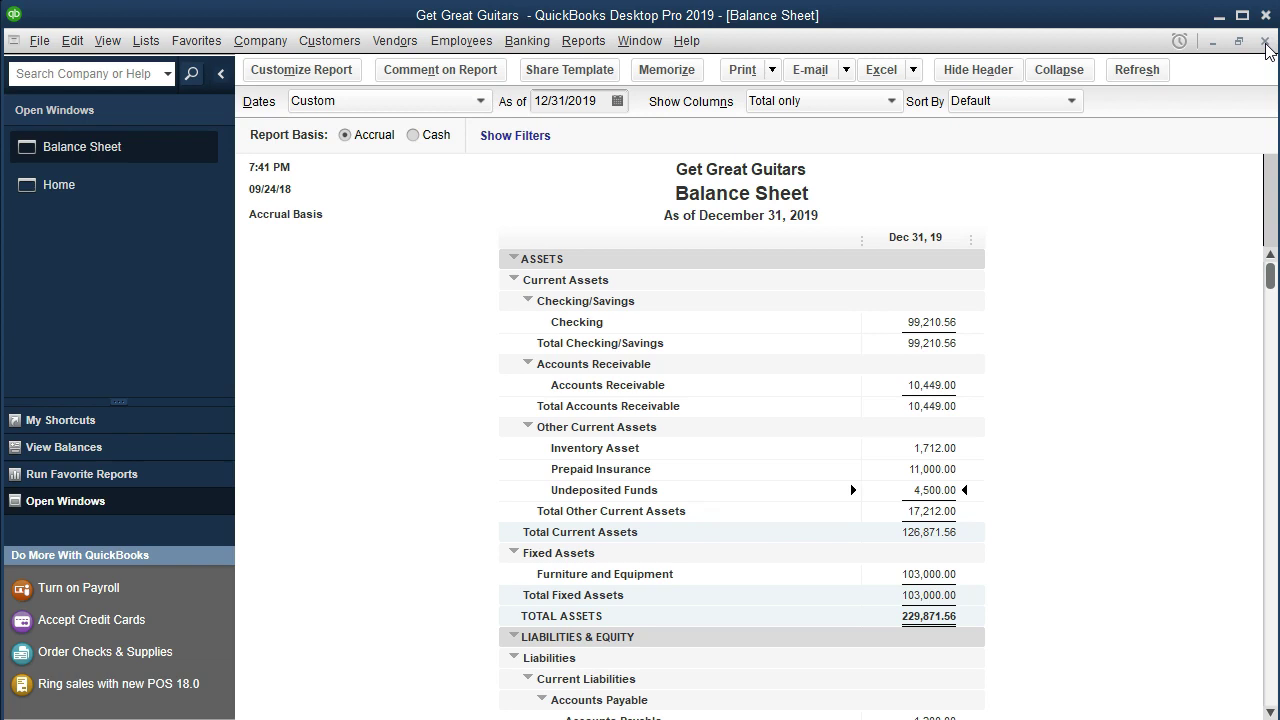
# - Run the Profit & Loss Standard report with a custom date range from 01/01/2019 to 12/31/2019
pyautogui.click(600, 45)
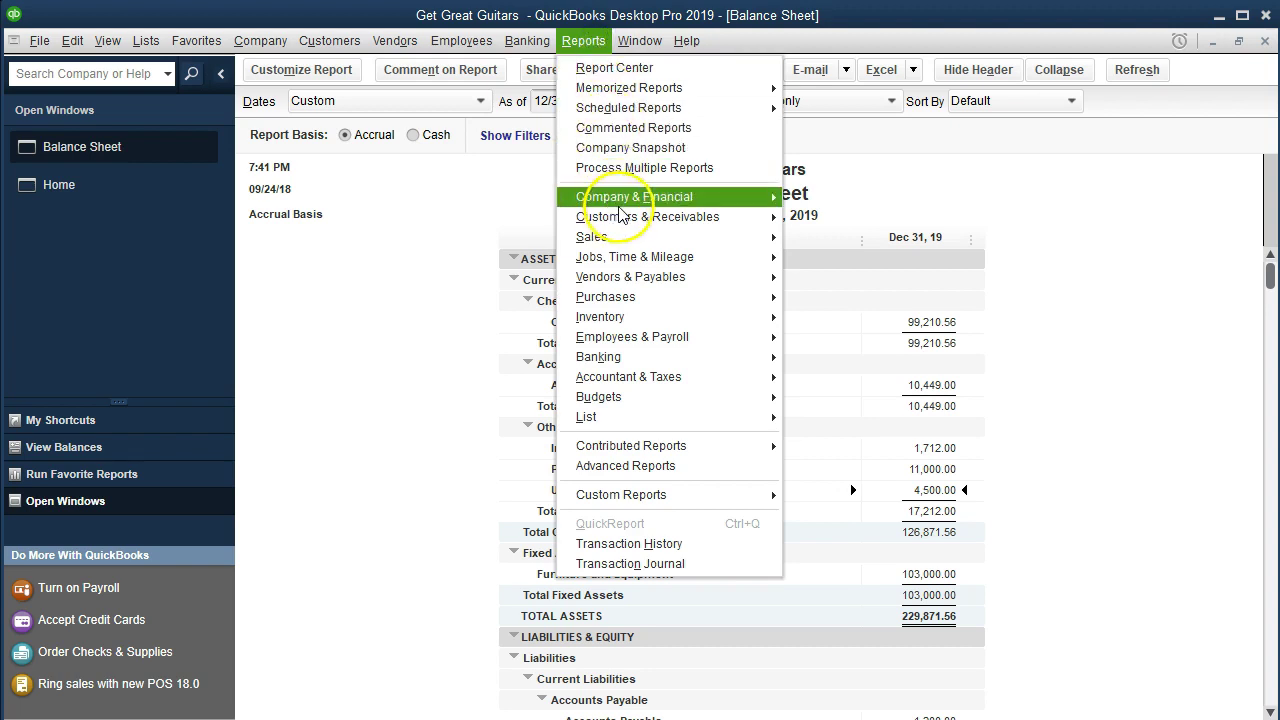
pyautogui.moveTo(714, 197)
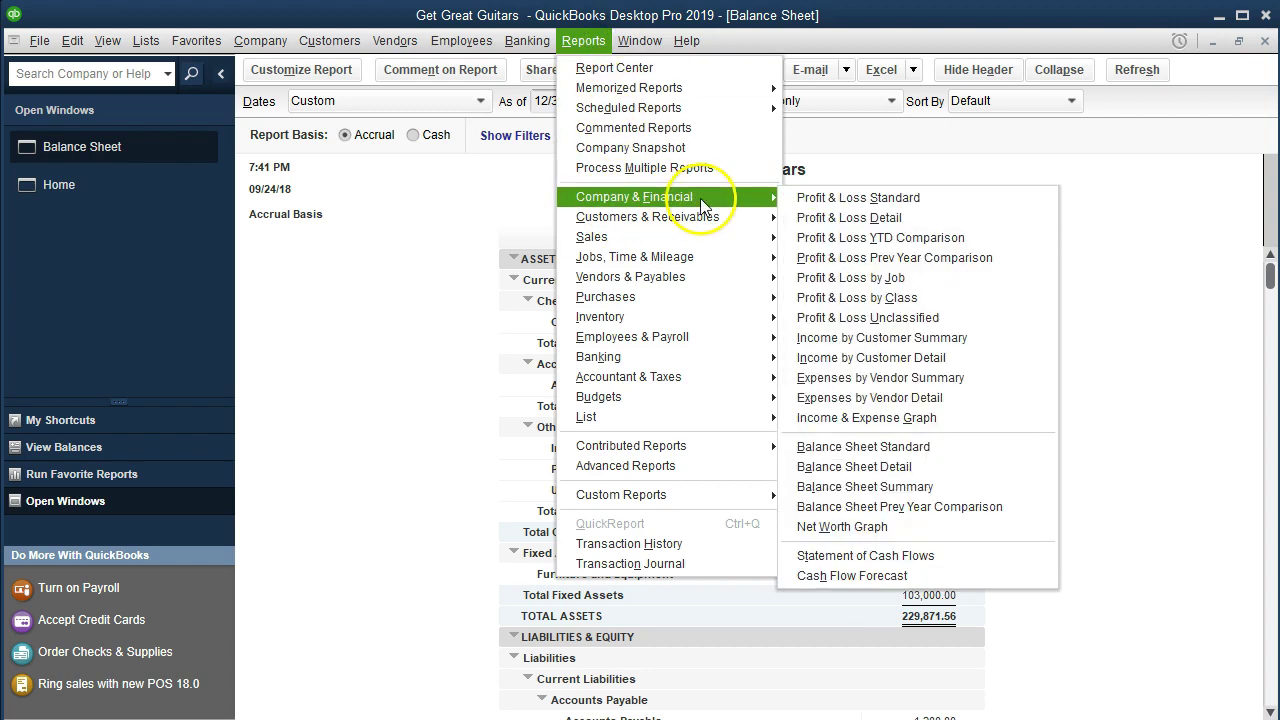
pyautogui.click(938, 205)
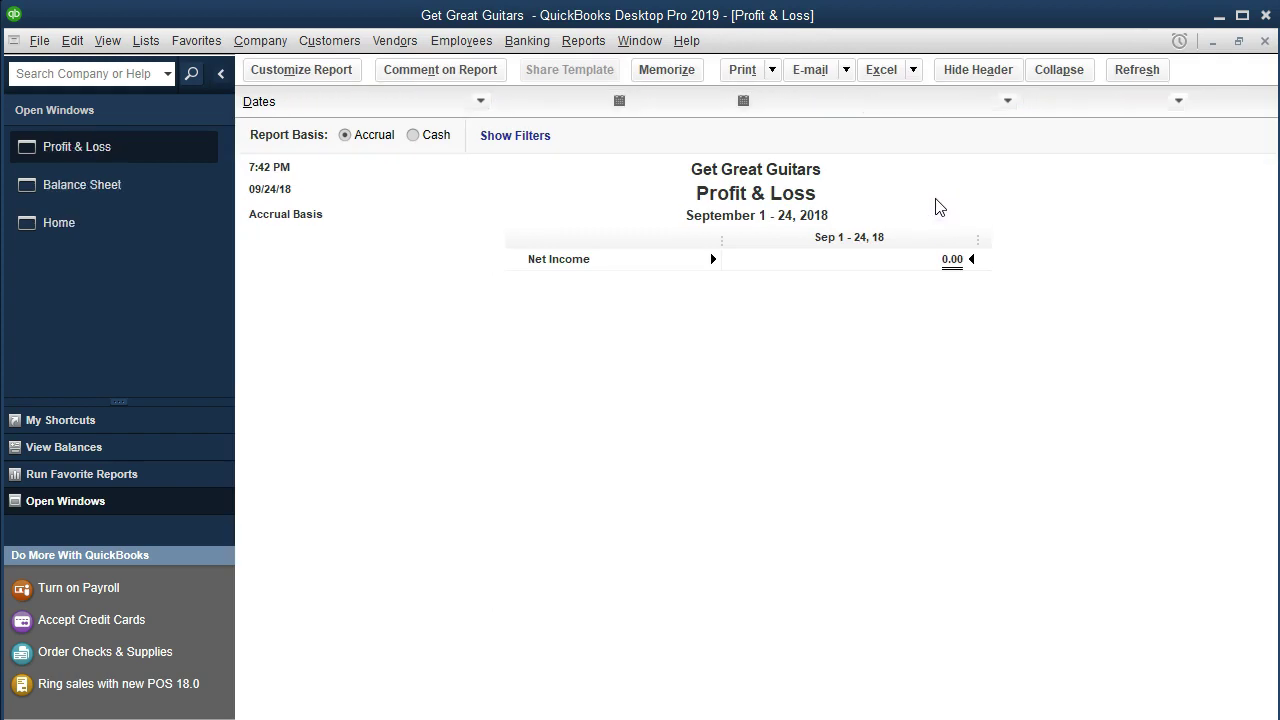
pyautogui.press('Tab')
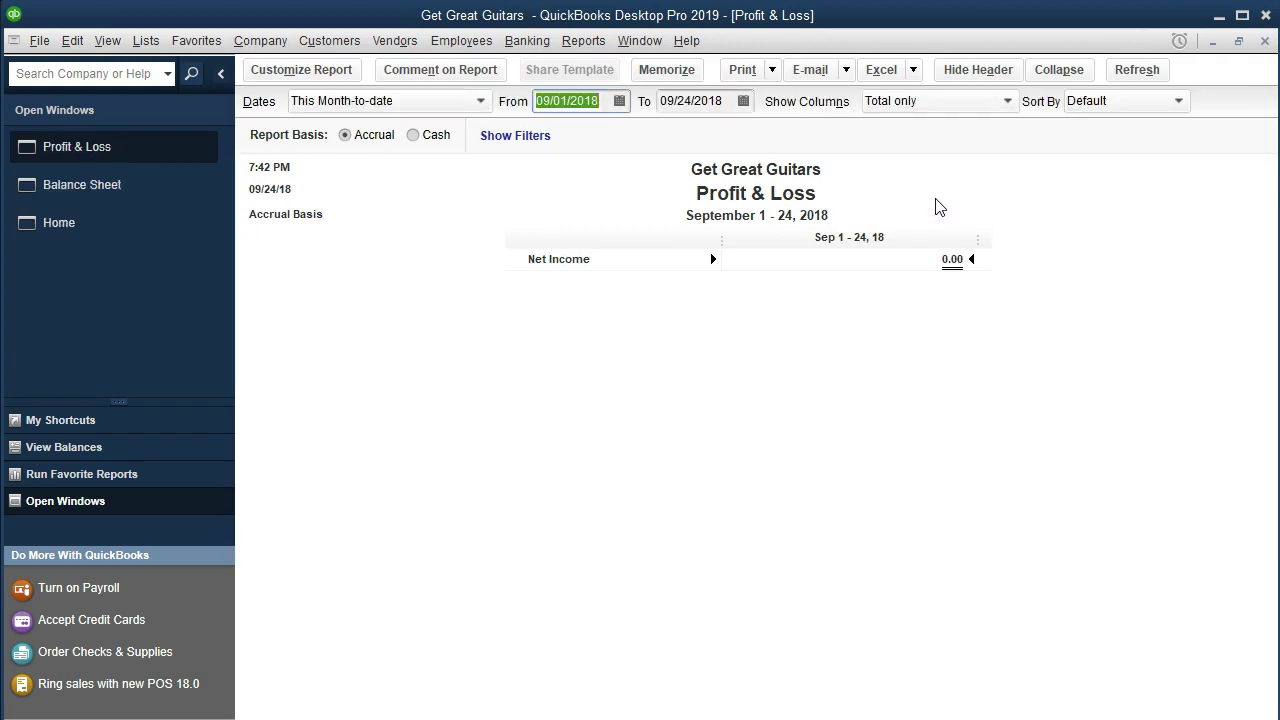
pyautogui.write('010119')
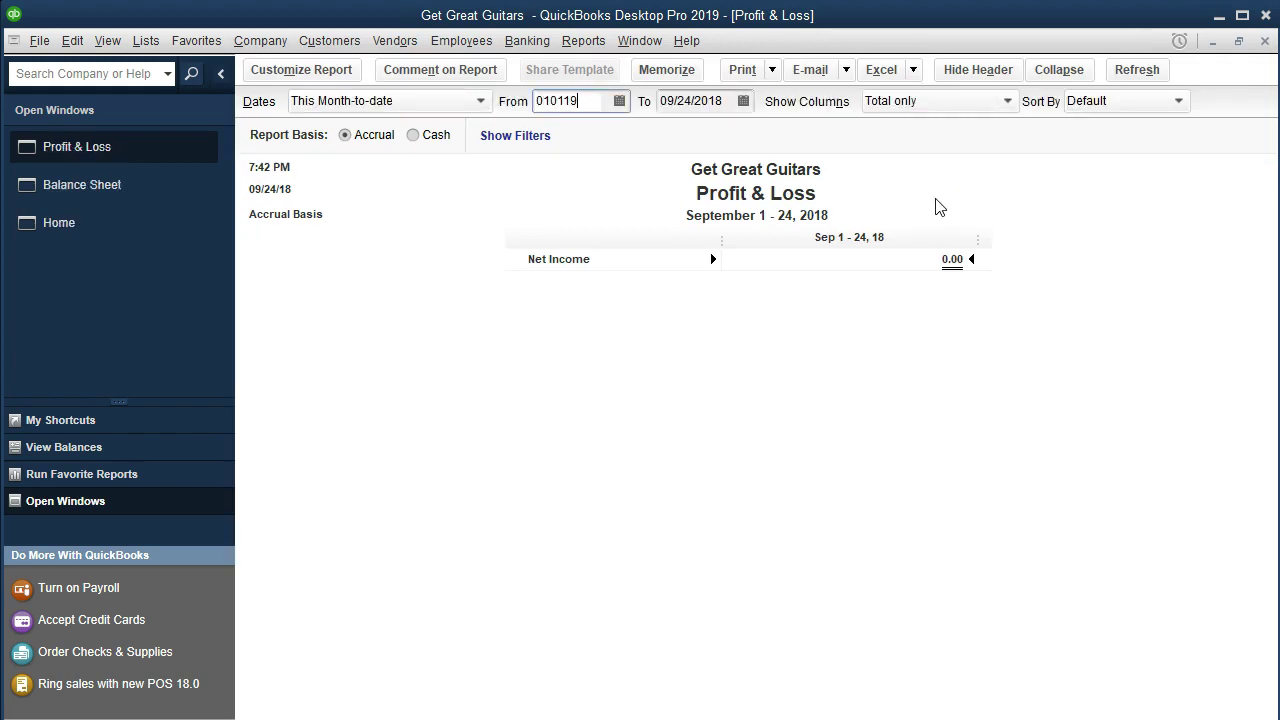
pyautogui.press('Tab')
pyautogui.write('123119')
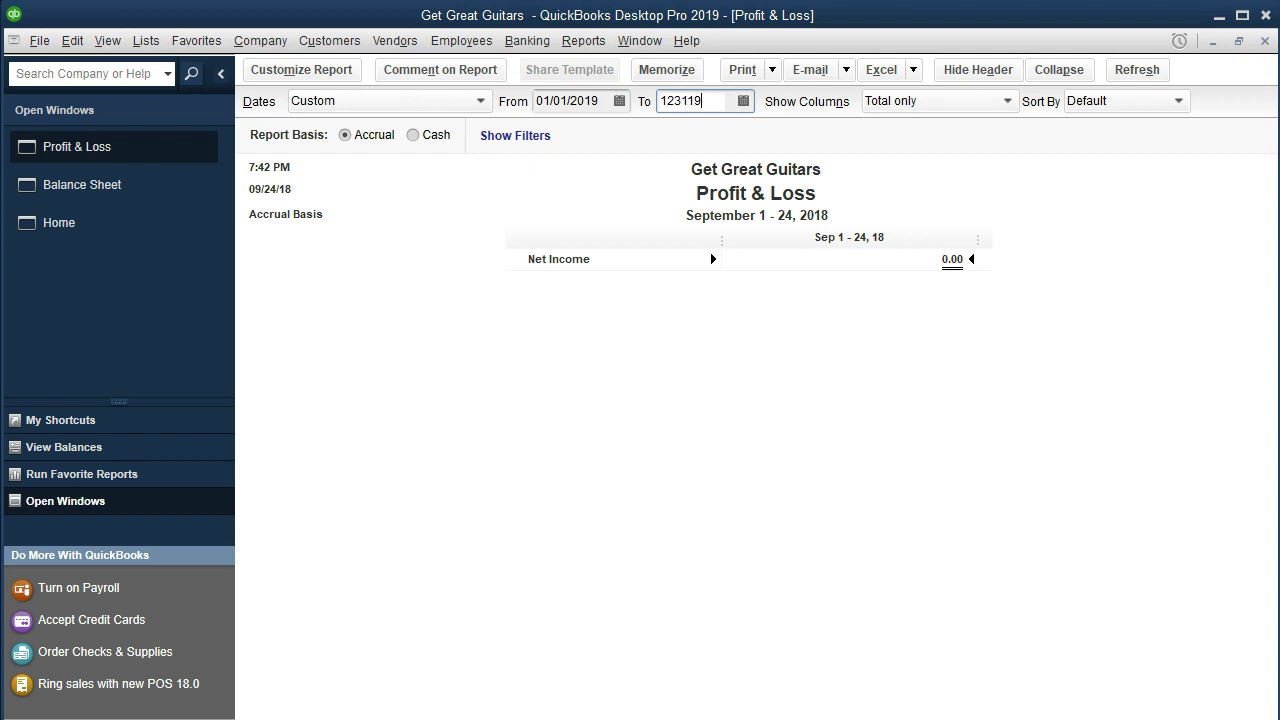
pyautogui.press('Tab')
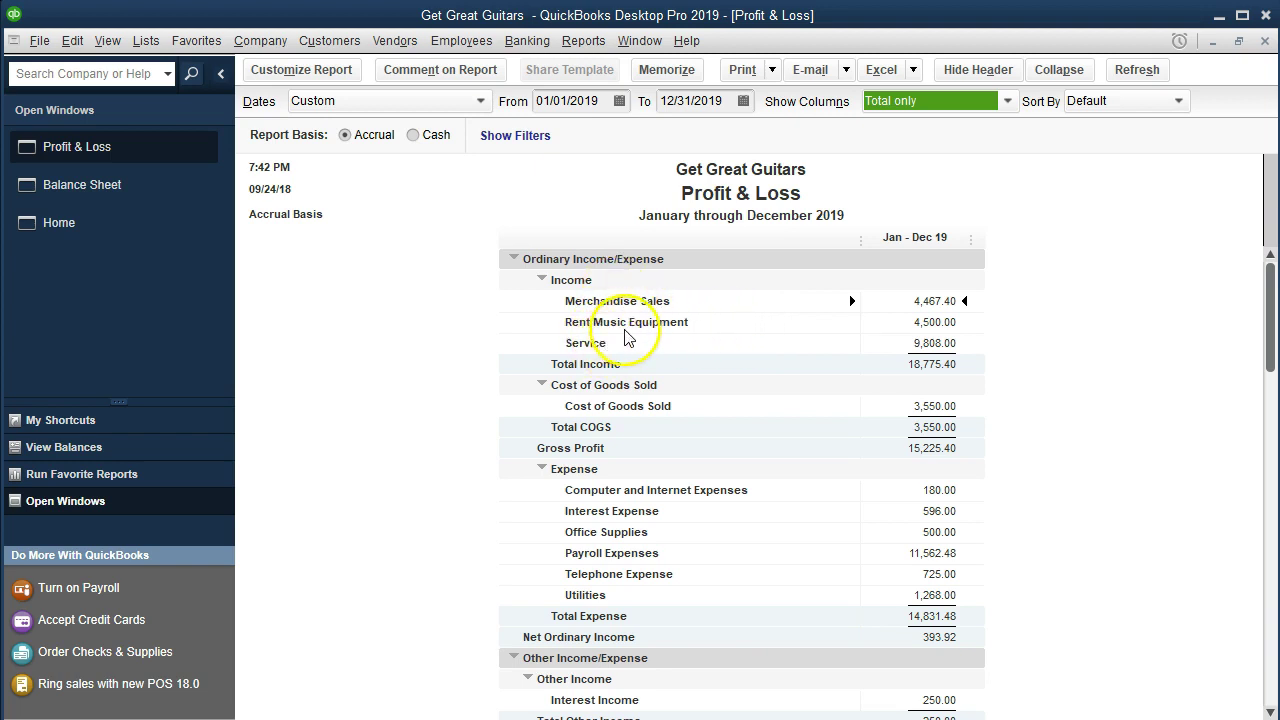
# - Examine the Rent Music Equipment line in the Profit & Loss, and compare the Income section collapsed to its total and expanded by account
pyautogui.click(884, 320)
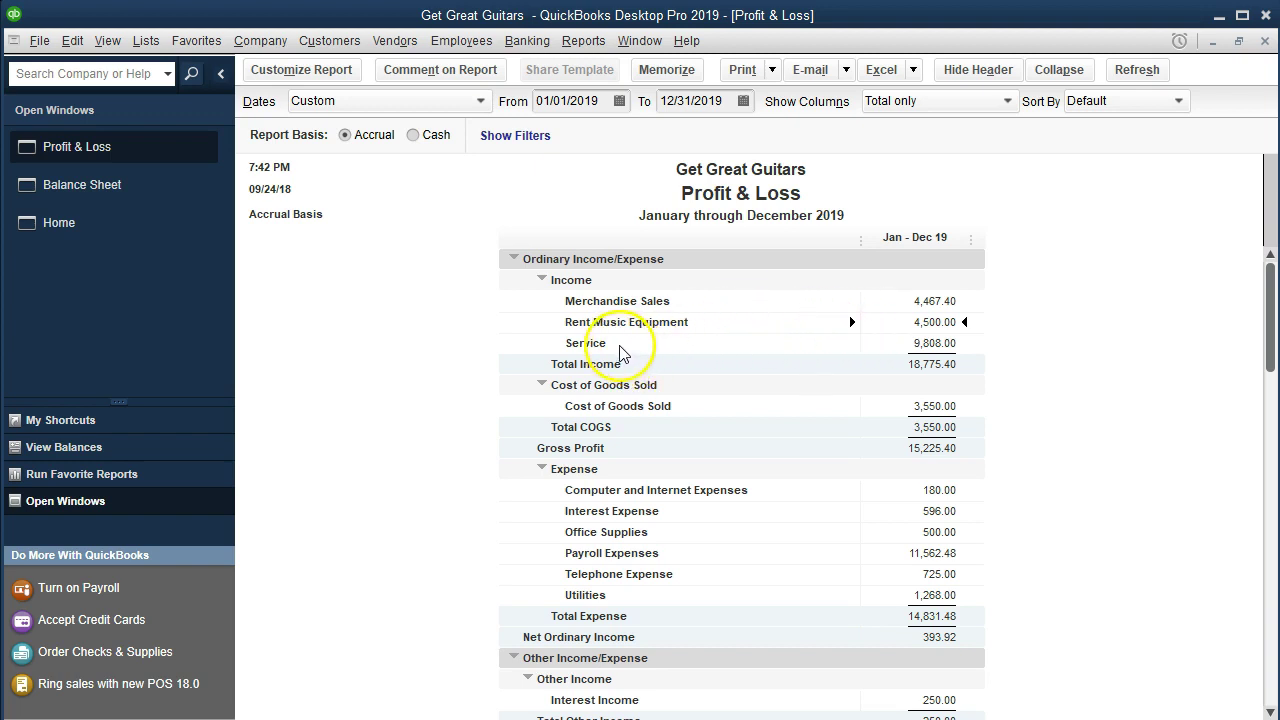
pyautogui.click(541, 281)
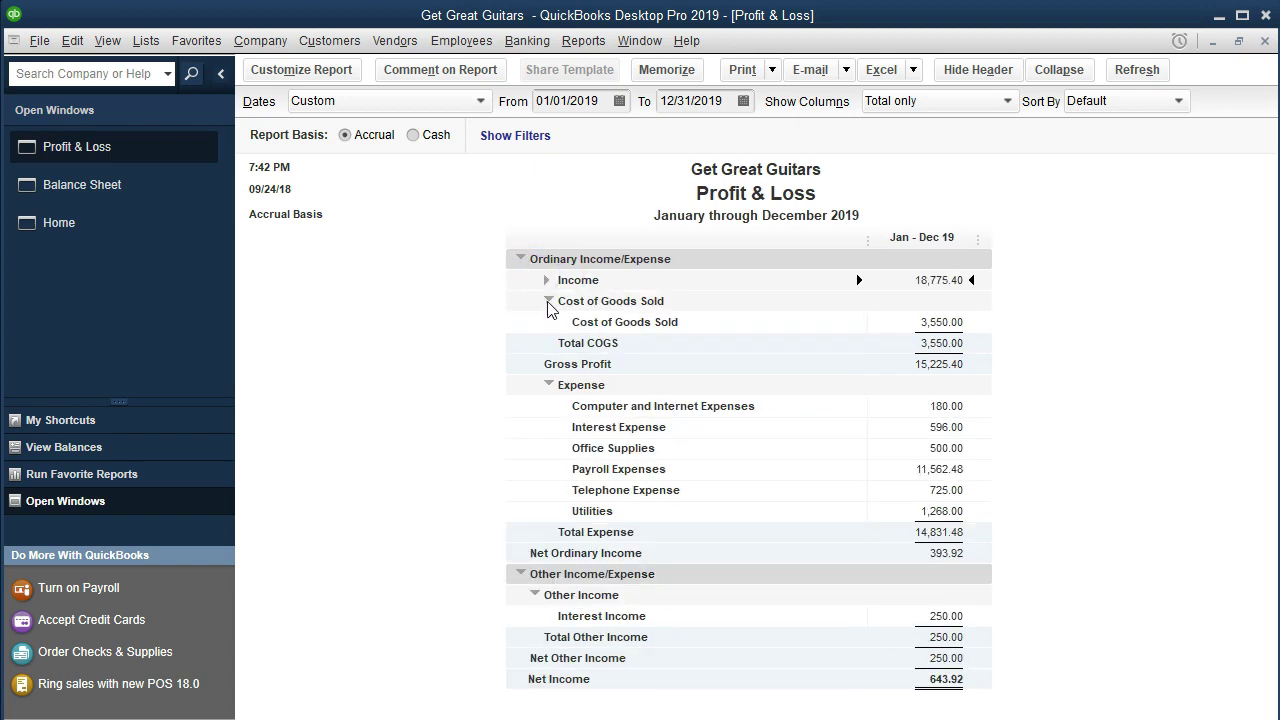
pyautogui.click(546, 280)
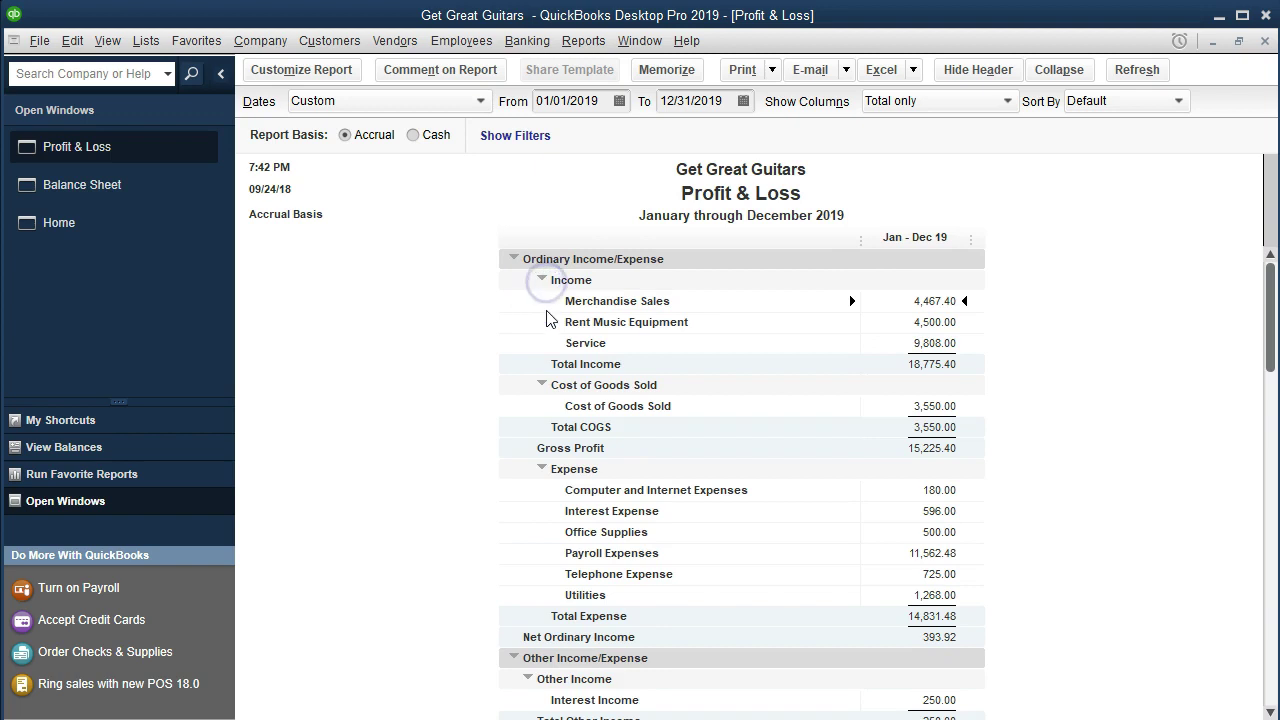
pyautogui.click(541, 281)
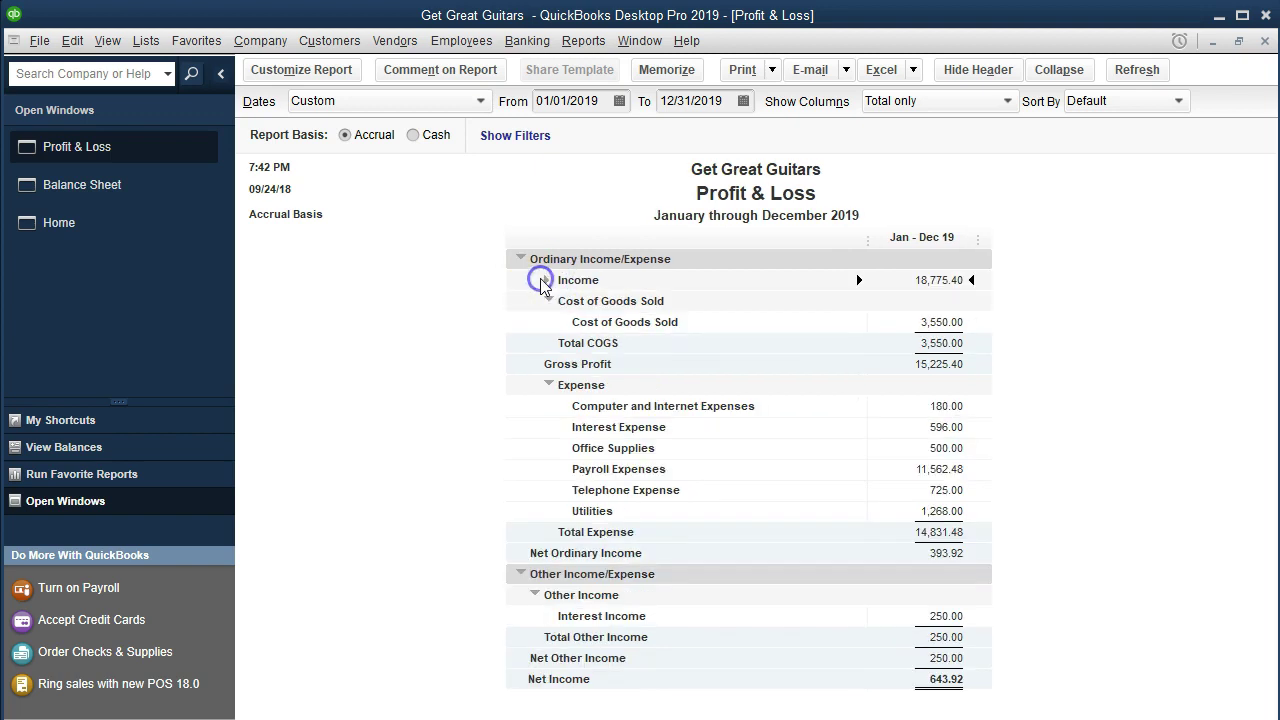
pyautogui.click(541, 281)
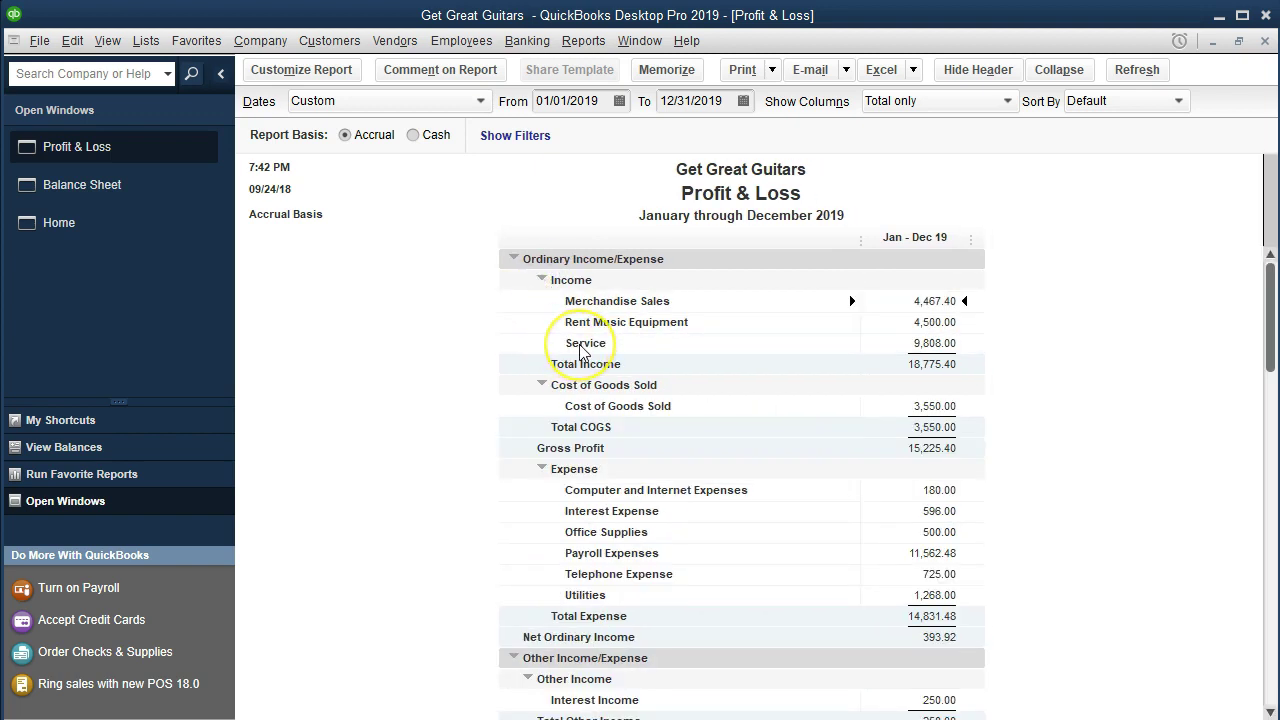